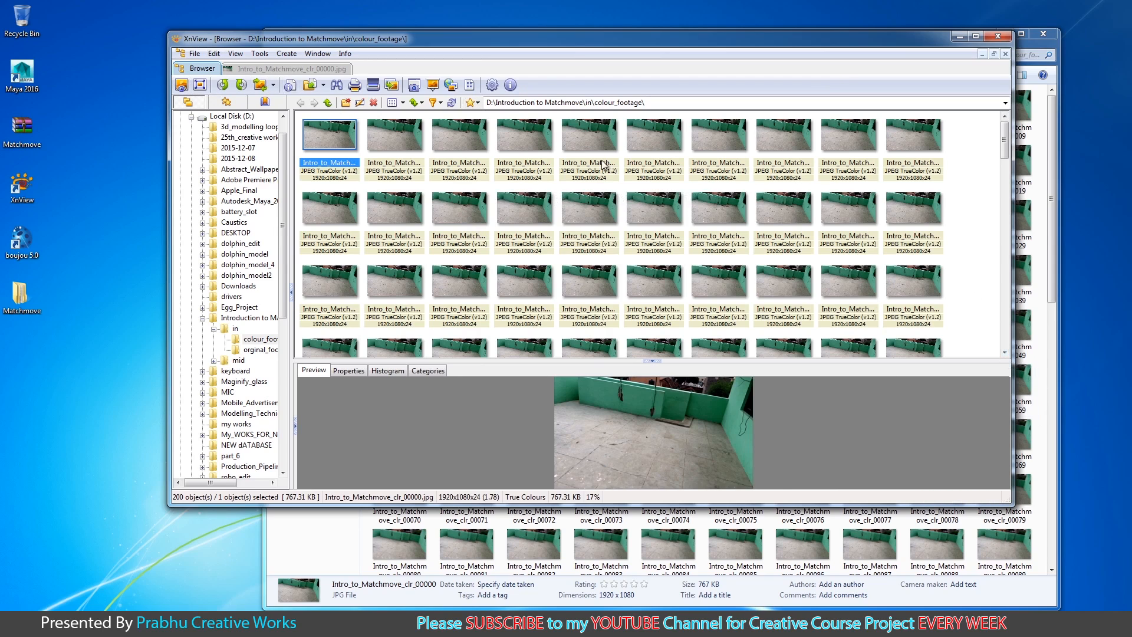
# Select all images in the colour_footage folder and open Batch Rename for them
pyautogui.scroll(-2, 1002, 179)
pyautogui.moveTo(1001, 176); pyautogui.dragTo(1005, 133)
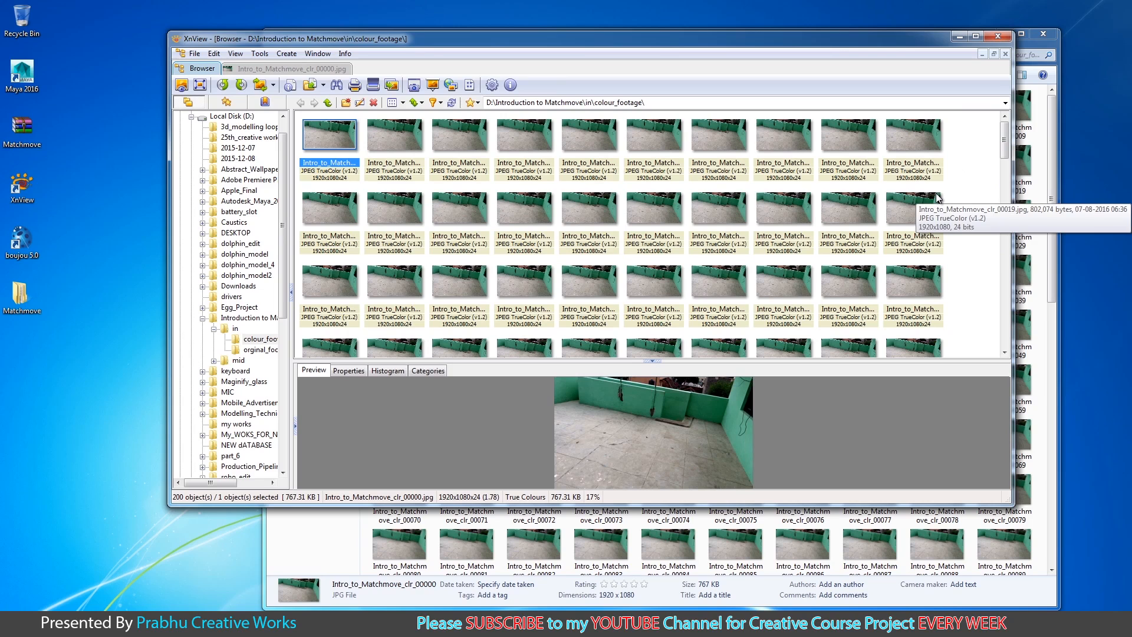
pyautogui.hotkey('ctrl', 'a')
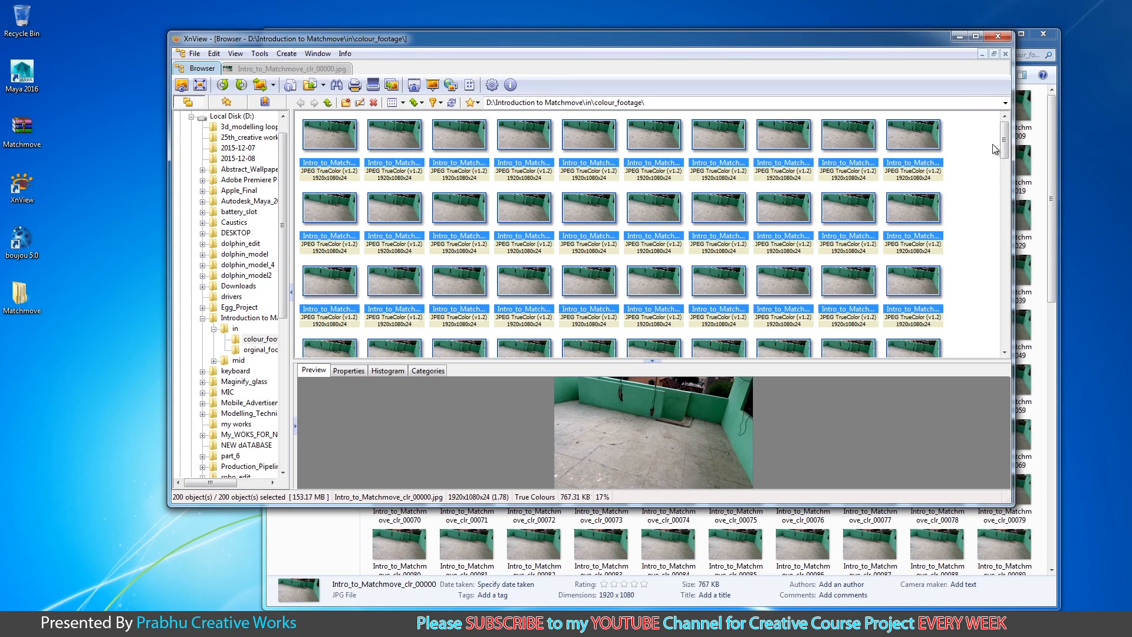
pyautogui.scroll(-2, 1002, 144)
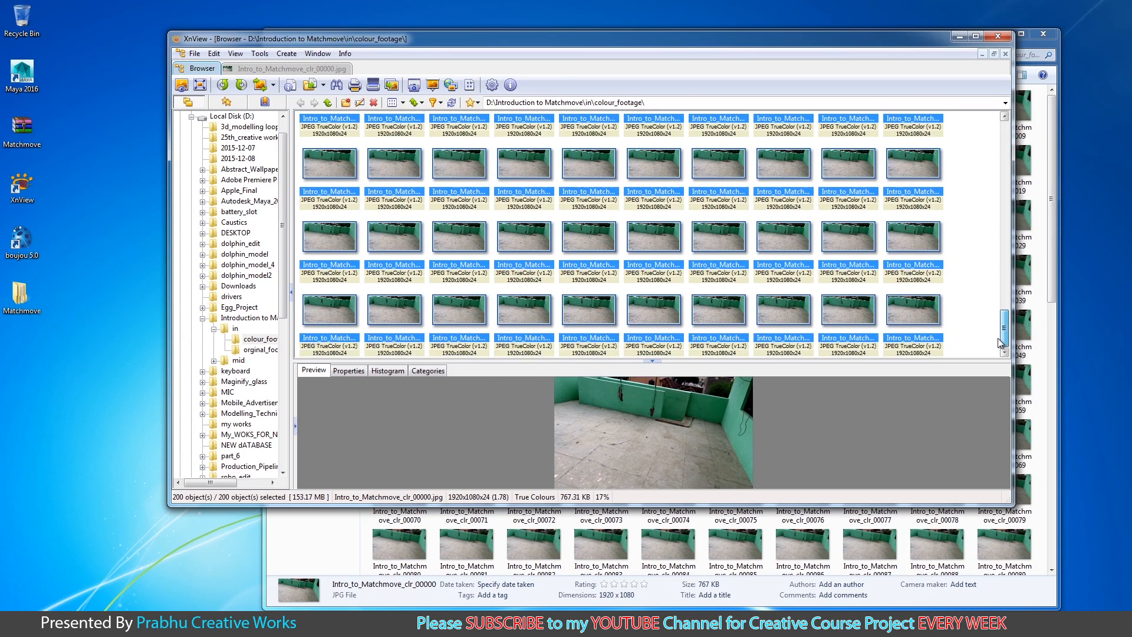
pyautogui.scroll(1, 1008, 141)
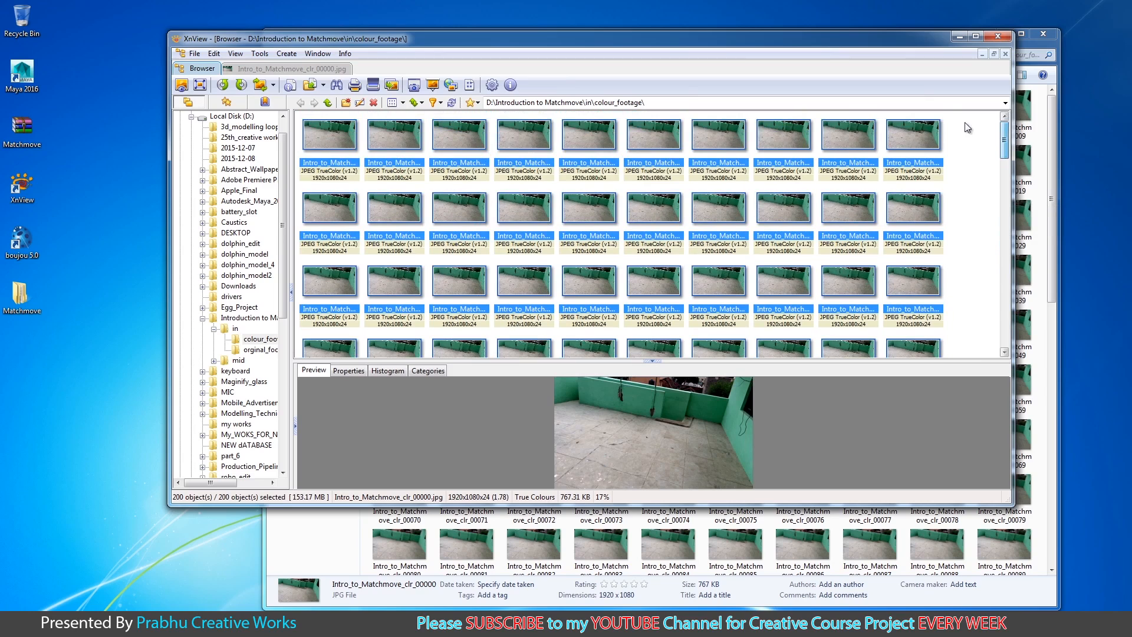
pyautogui.rightClick(643, 140)
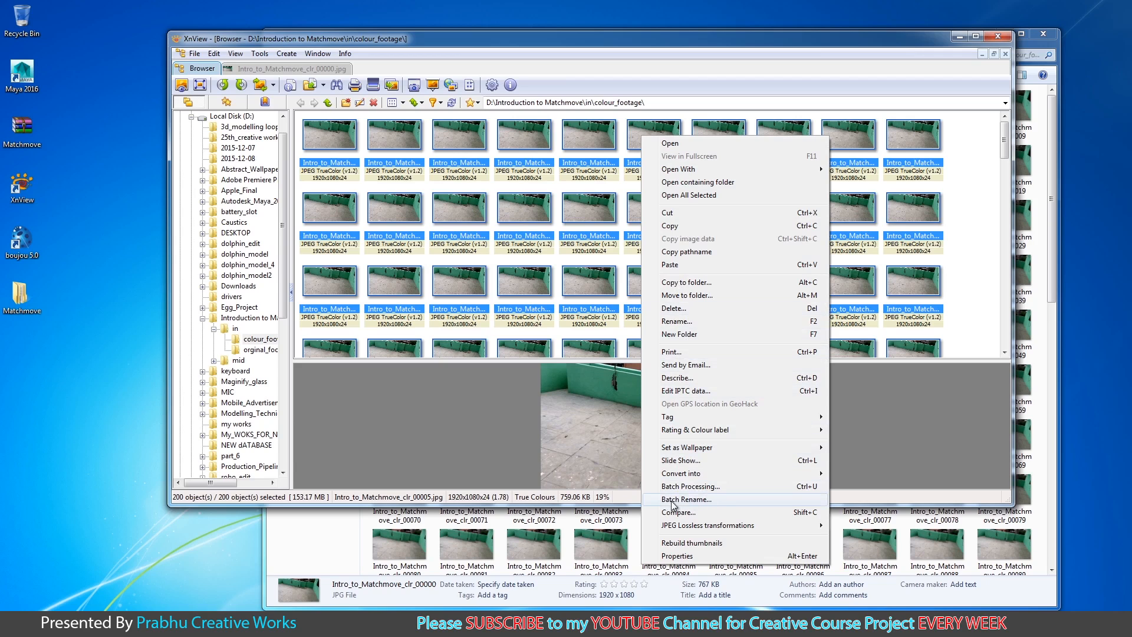
pyautogui.click(710, 505)
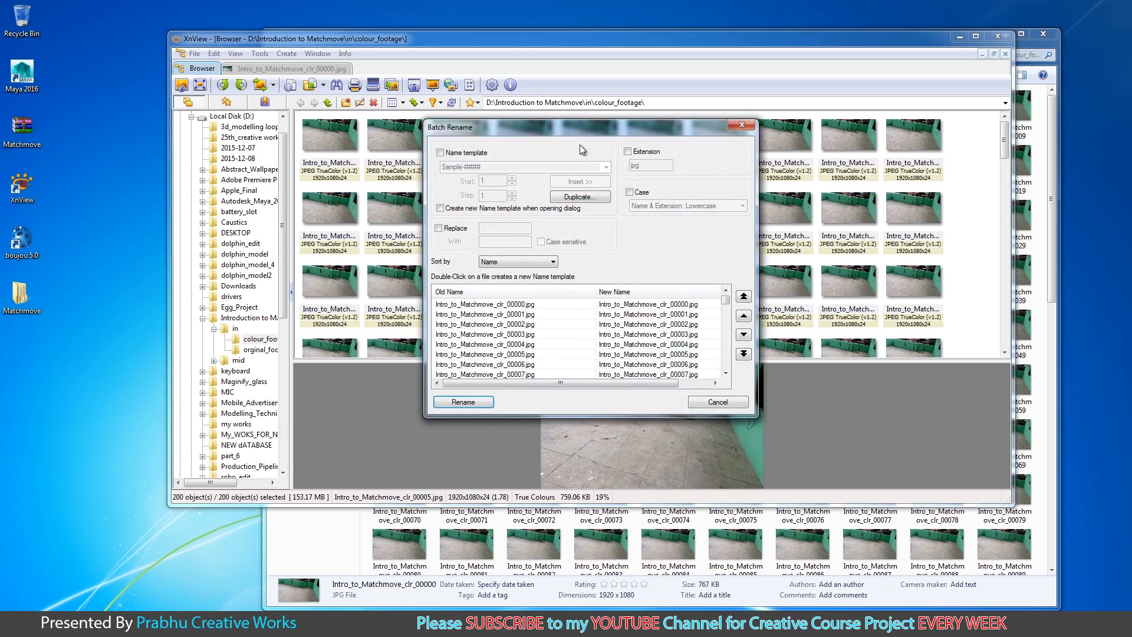
pyautogui.moveTo(594, 130); pyautogui.dragTo(705, 154)
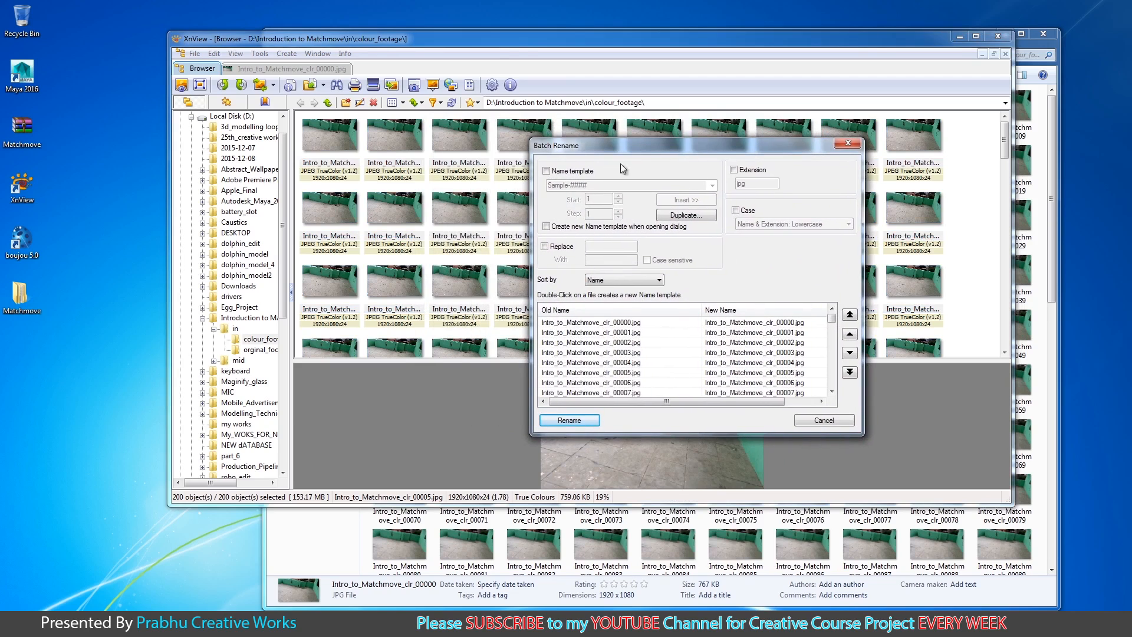
# Enable the name template and set it to Intro_to_Matchmove followed directly by the four-digit #### counter
pyautogui.click(572, 177)
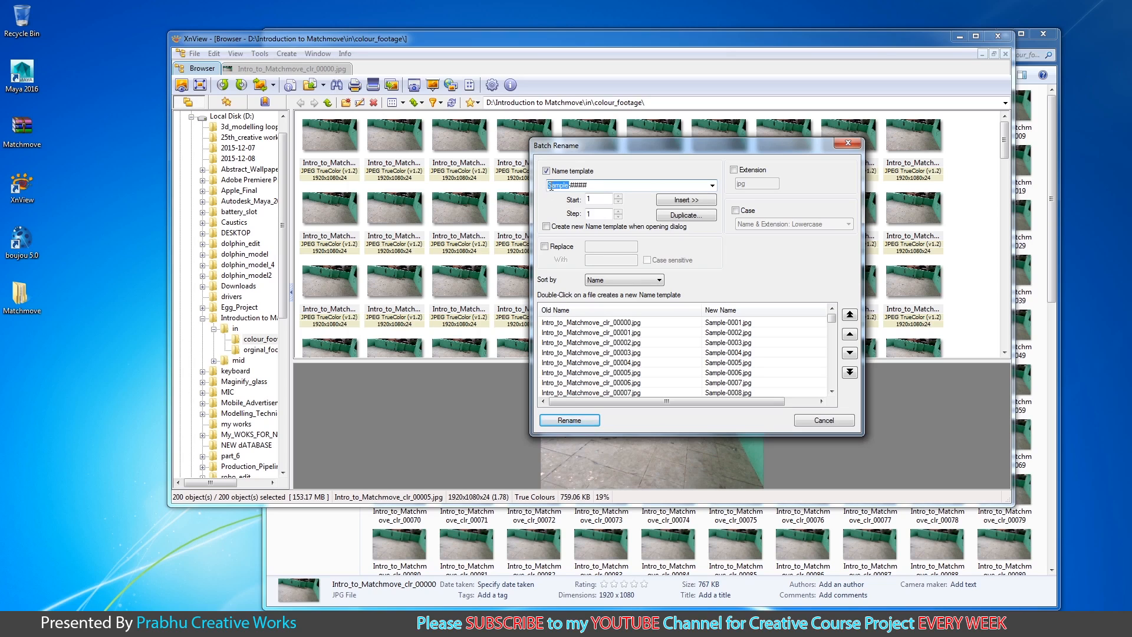
pyautogui.write('Intr')
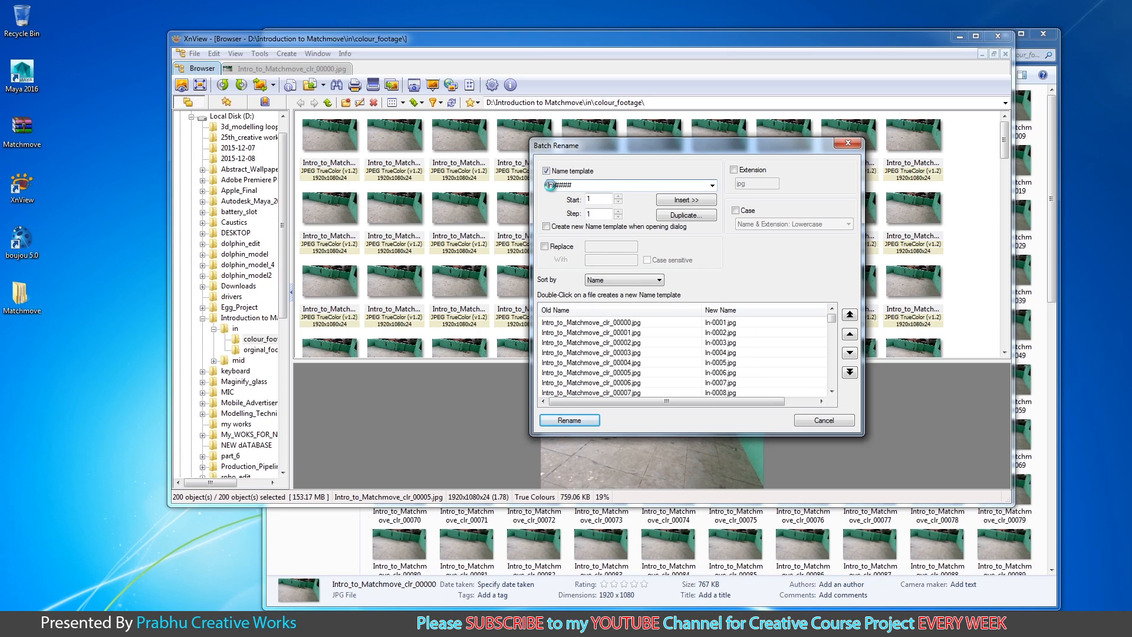
pyautogui.write('o_to')
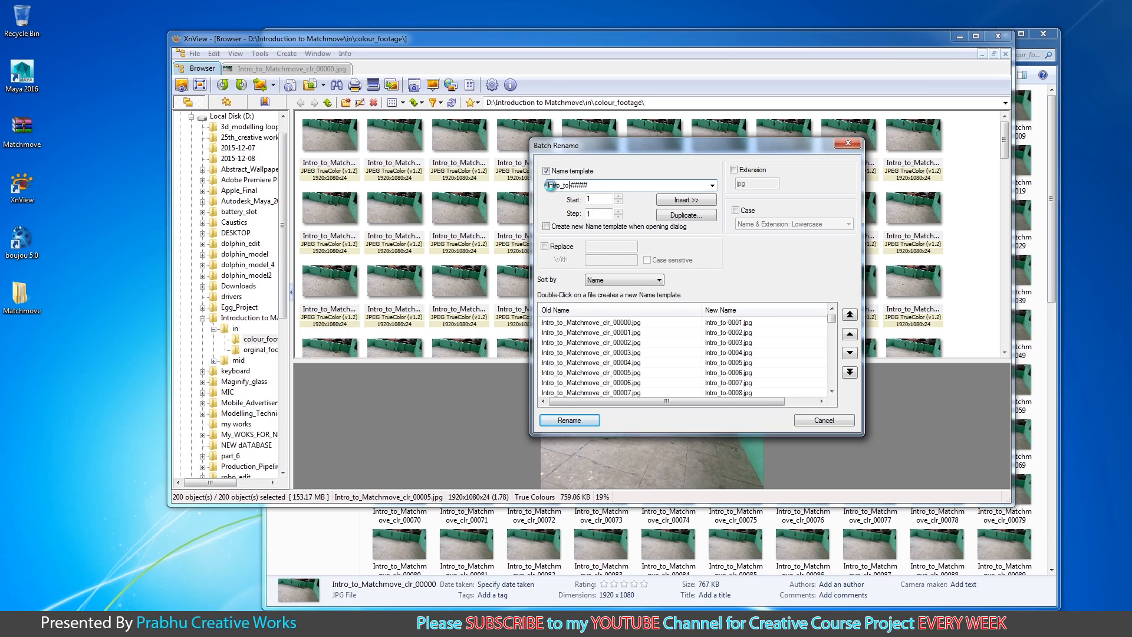
pyautogui.write('_')
pyautogui.write('Match')
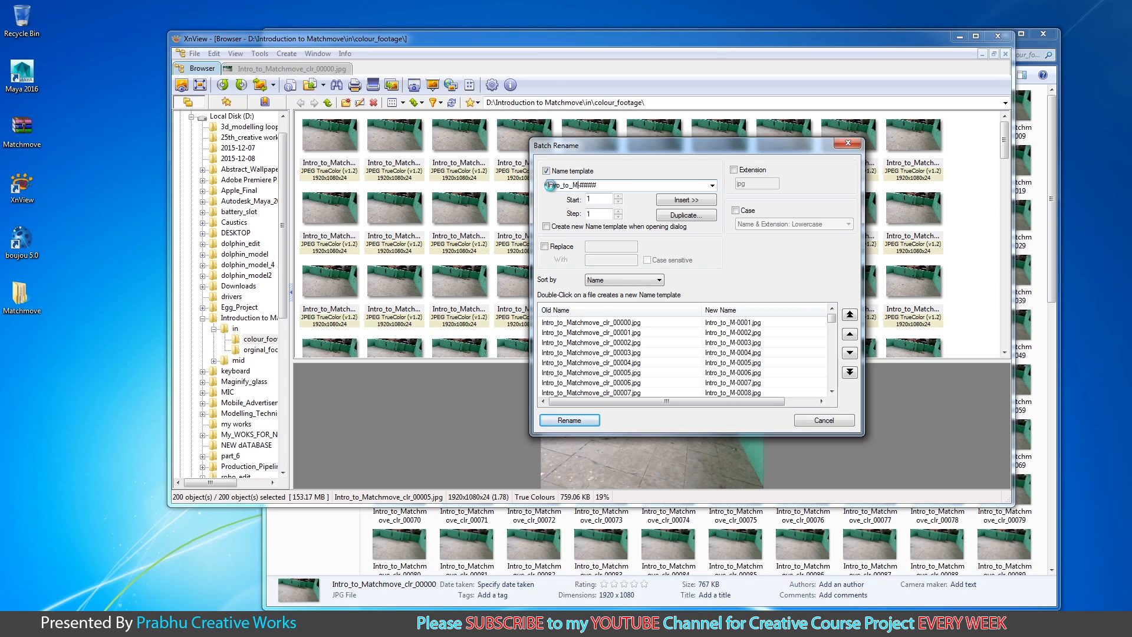
pyautogui.write('move-')
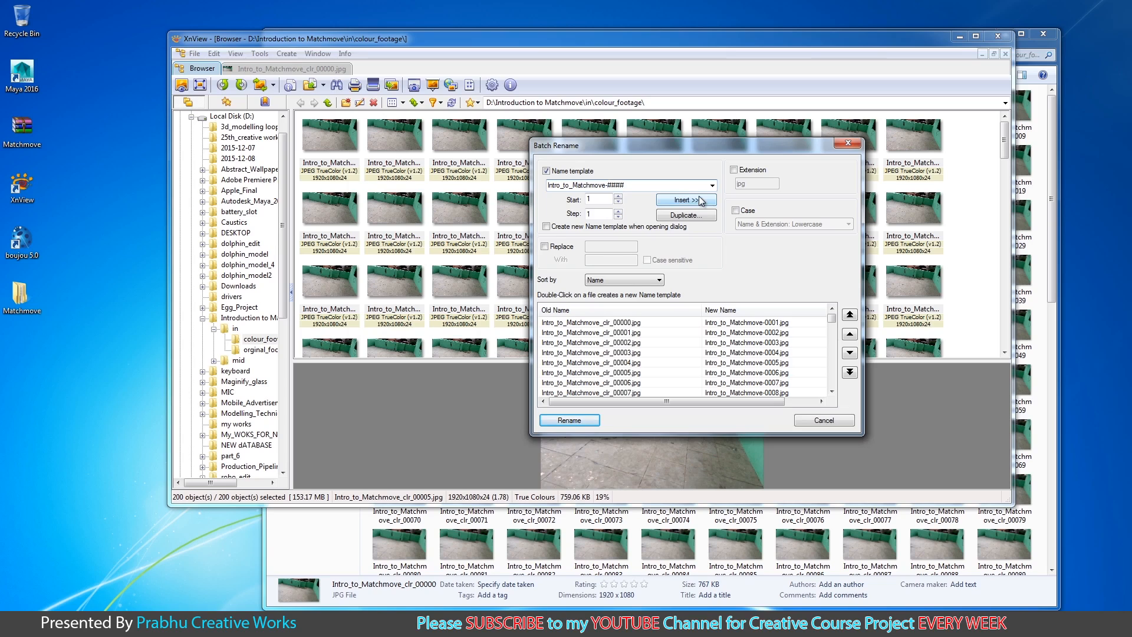
pyautogui.press('BackSpace')
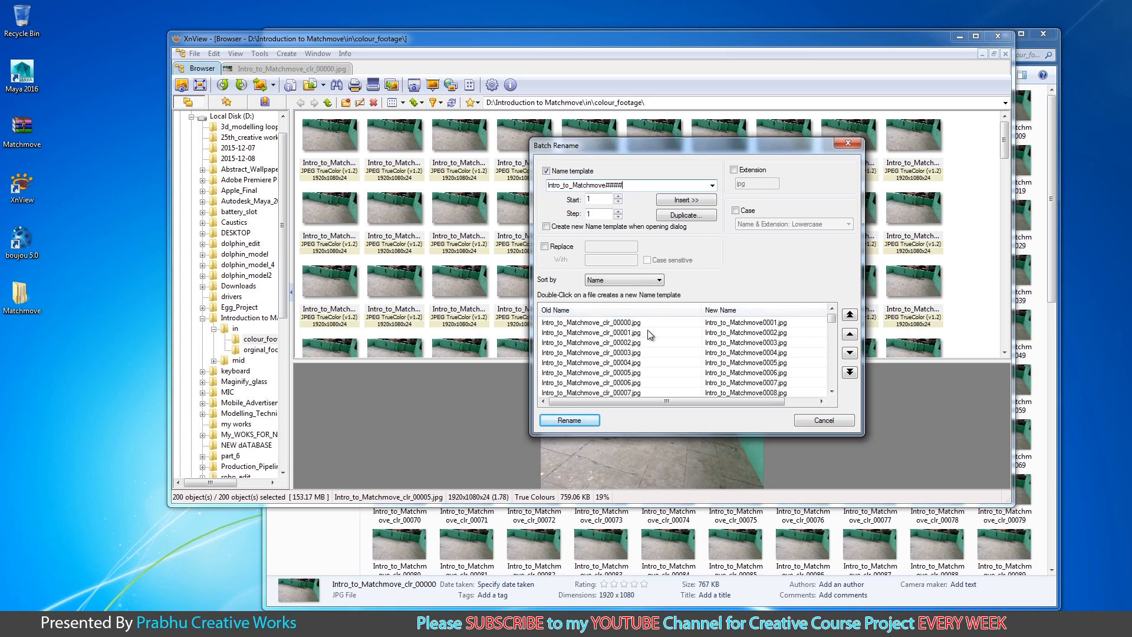
# Check the new names through the end of the list and extend the name template to Intro_to_Matchmove_clr_####
pyautogui.moveTo(831, 318); pyautogui.dragTo(839, 389)
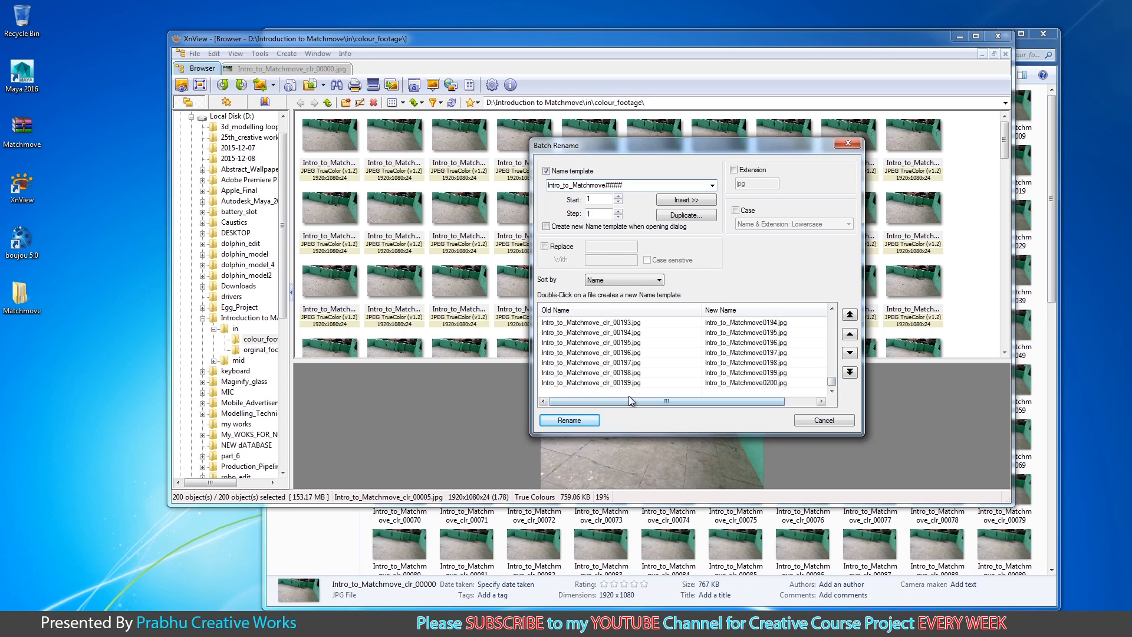
pyautogui.moveTo(832, 382); pyautogui.dragTo(832, 318)
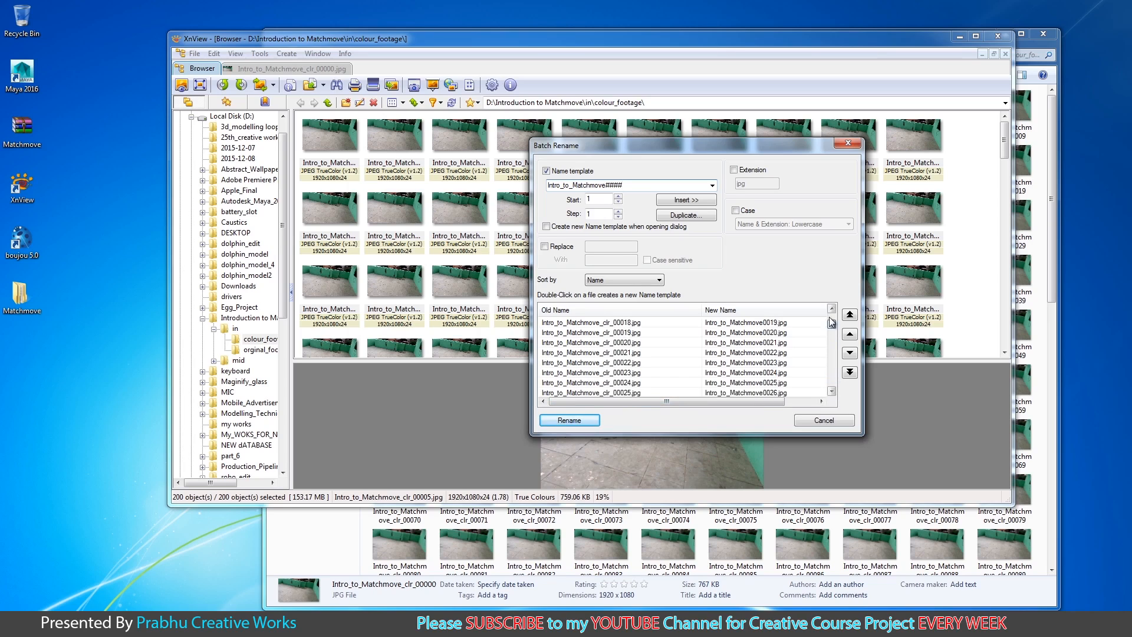
pyautogui.doubleClick(587, 199)
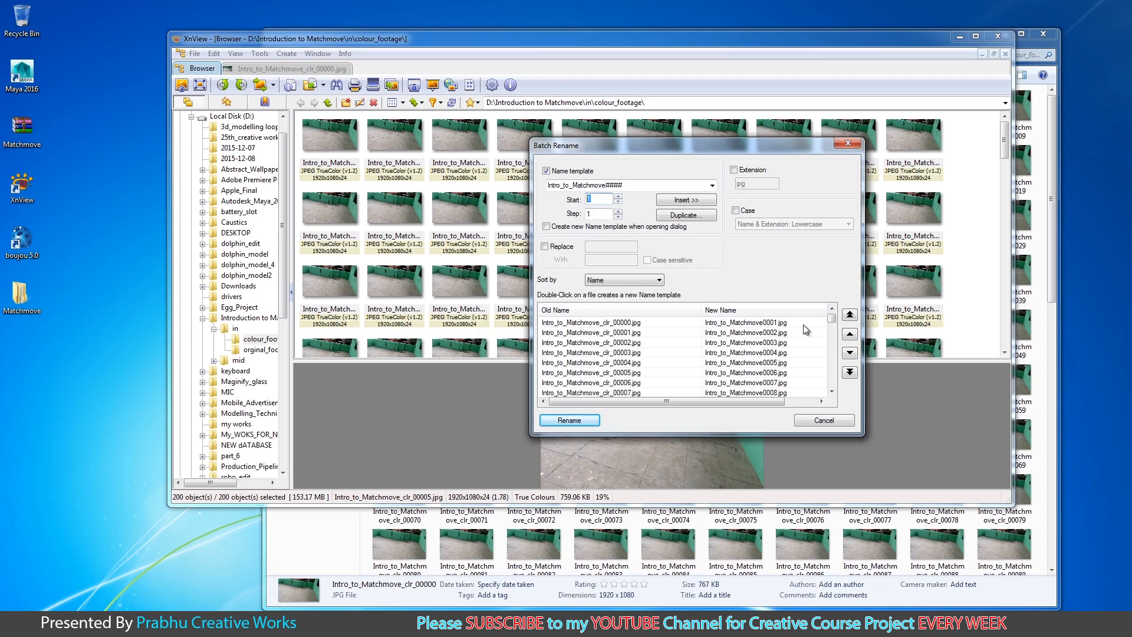
pyautogui.moveTo(831, 319)
pyautogui.mouseDown()
pyautogui.moveTo(832, 395)
pyautogui.moveTo(832, 318)
pyautogui.mouseUp()
pyautogui.scroll(5, 831, 371)
pyautogui.write('_clr')
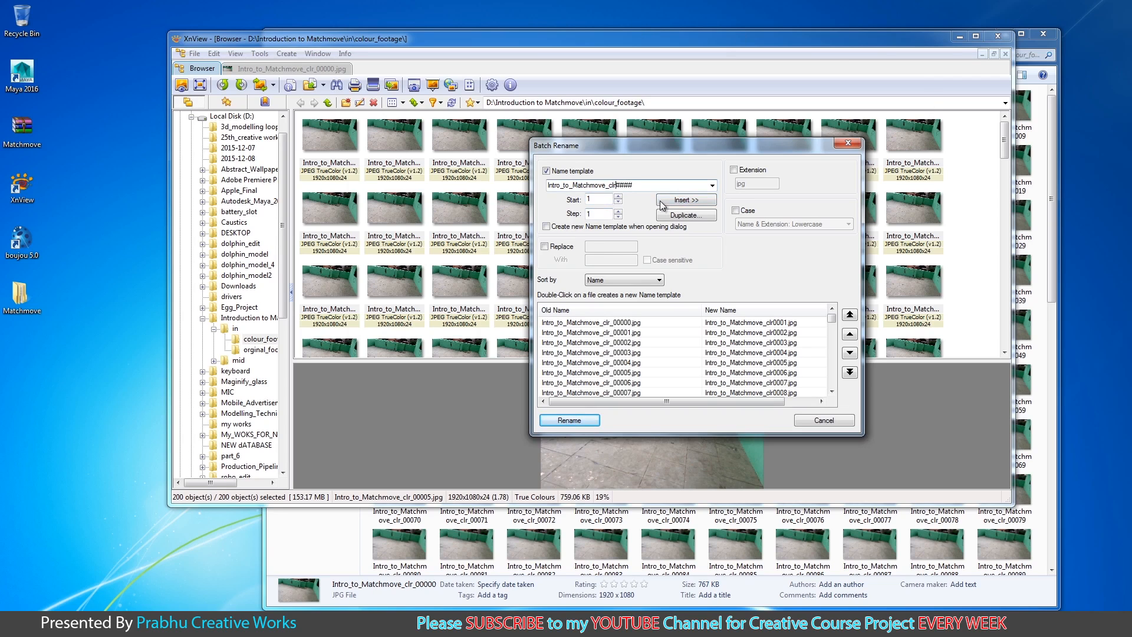
pyautogui.write('_')
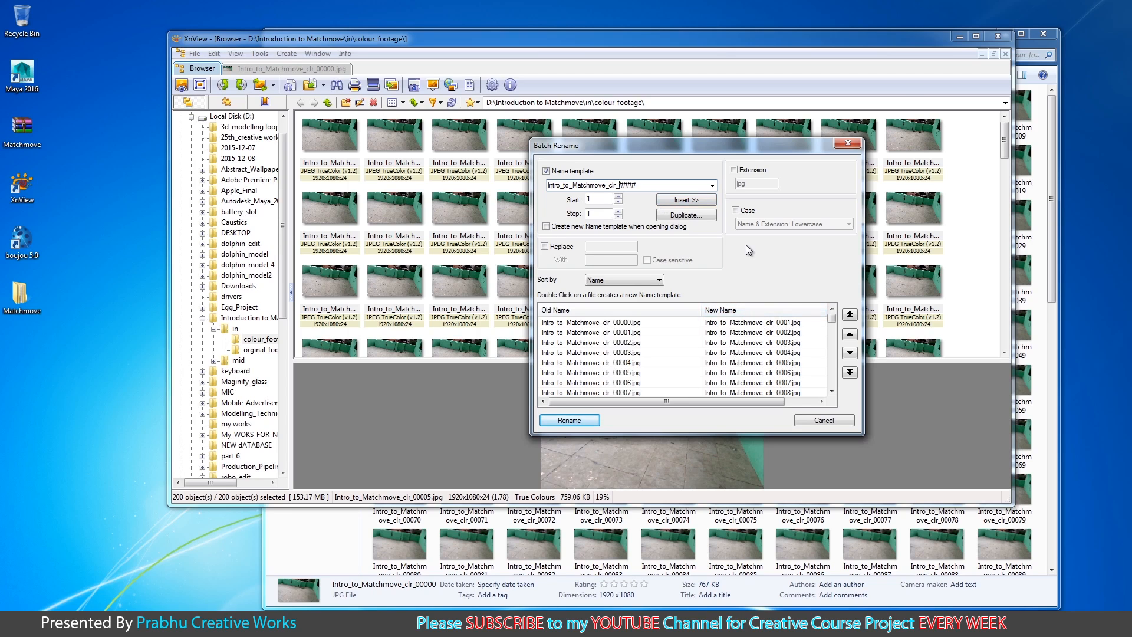
# Review the finished name template and run the batch rename on the colour footage images
pyautogui.moveTo(832, 322)
pyautogui.mouseDown()
pyautogui.moveTo(832, 354)
pyautogui.moveTo(832, 319)
pyautogui.mouseUp()
pyautogui.doubleClick(552, 185)
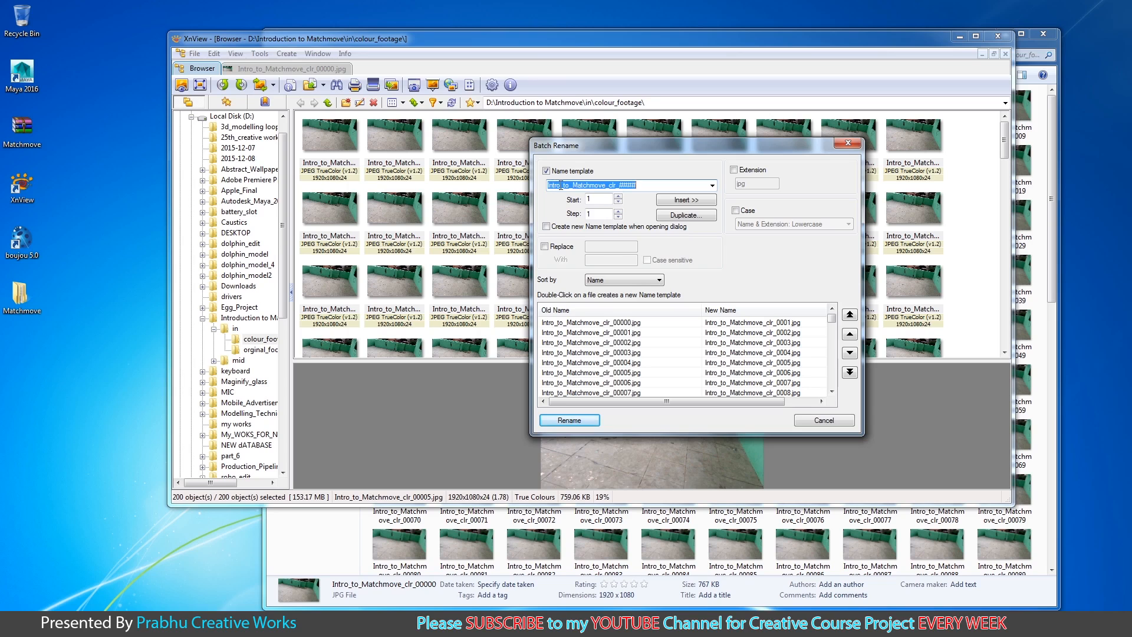
pyautogui.click(602, 186)
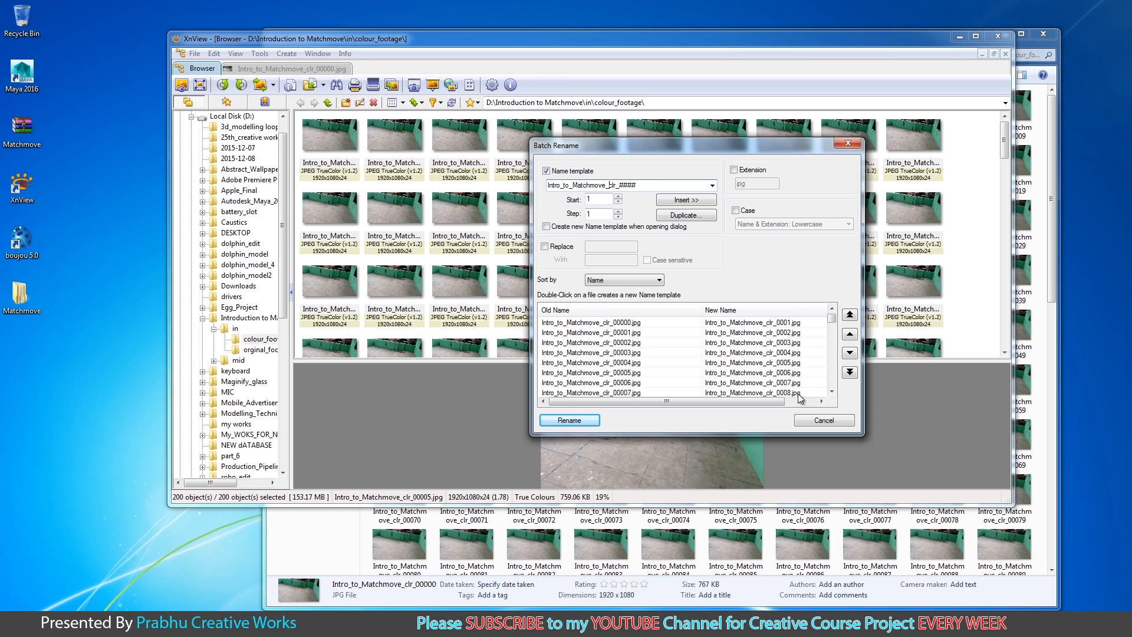
pyautogui.click(569, 419)
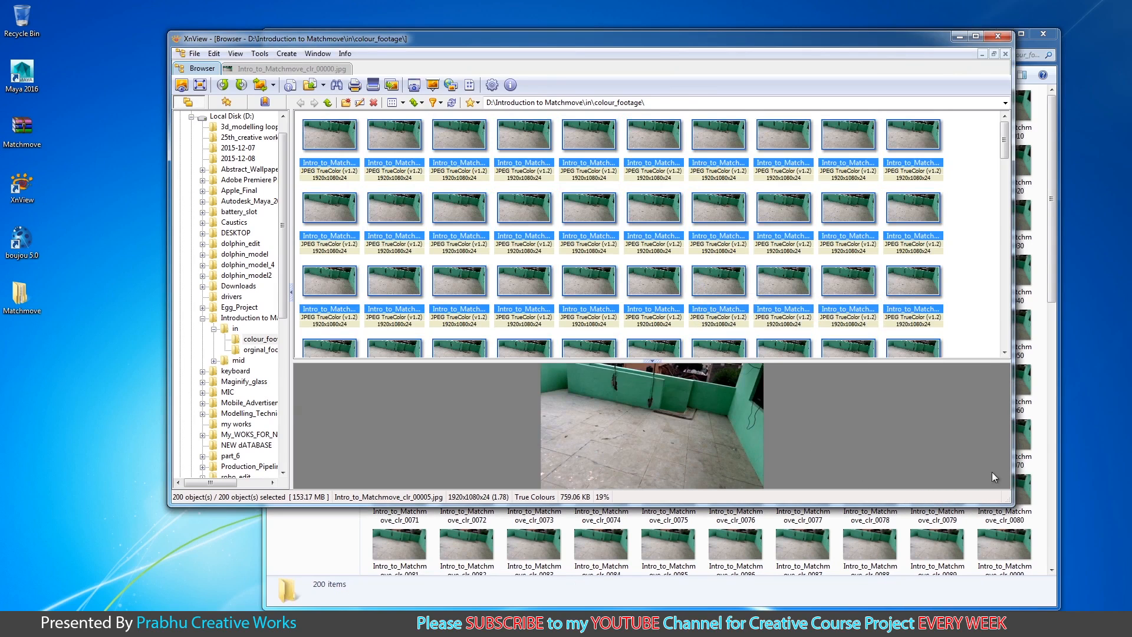
# Minimise XnView and check the renamed image sequence from first to last frame in the colour_footage Explorer window
pyautogui.moveTo(1005, 147); pyautogui.dragTo(1002, 72)
pyautogui.click(956, 36)
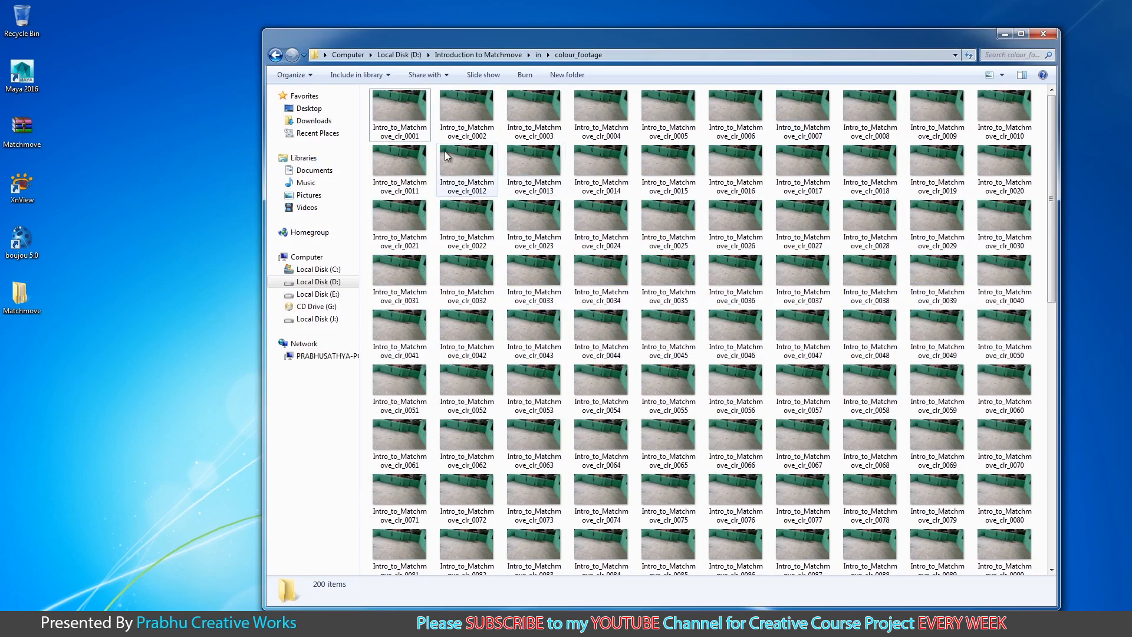
pyautogui.click(401, 131)
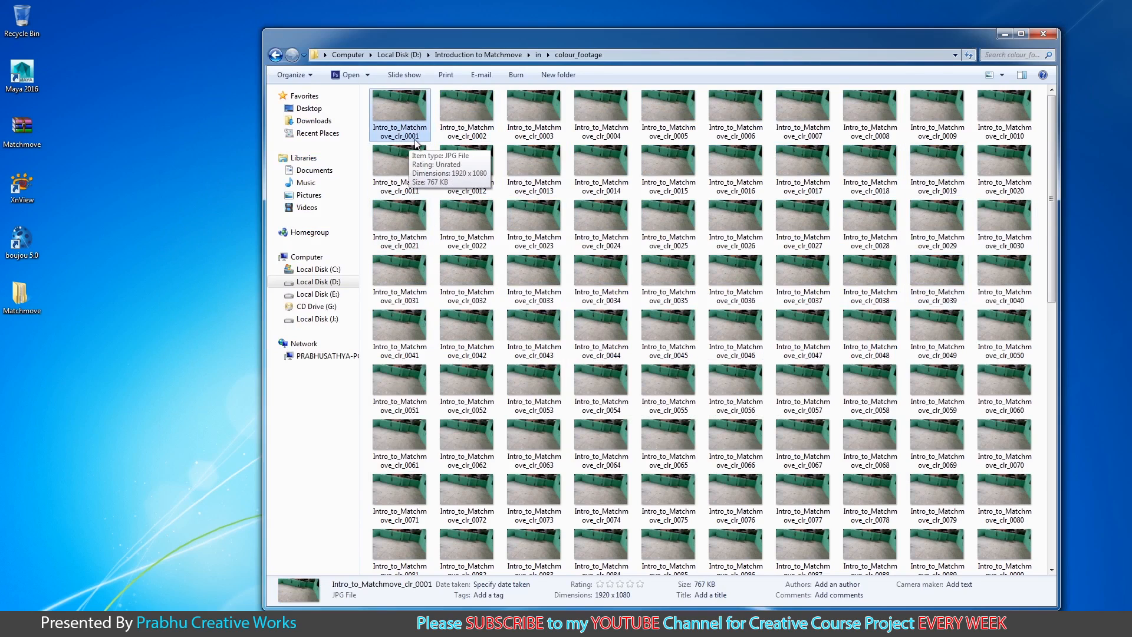
pyautogui.moveTo(1051, 259); pyautogui.dragTo(1041, 566)
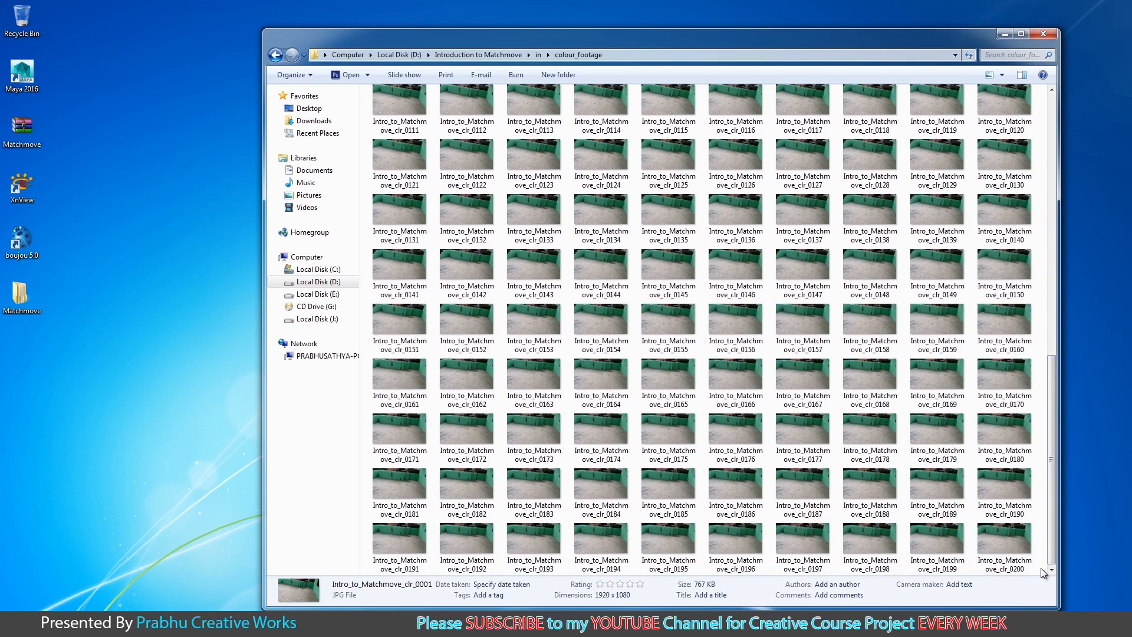
pyautogui.moveTo(1052, 388); pyautogui.dragTo(972, 94)
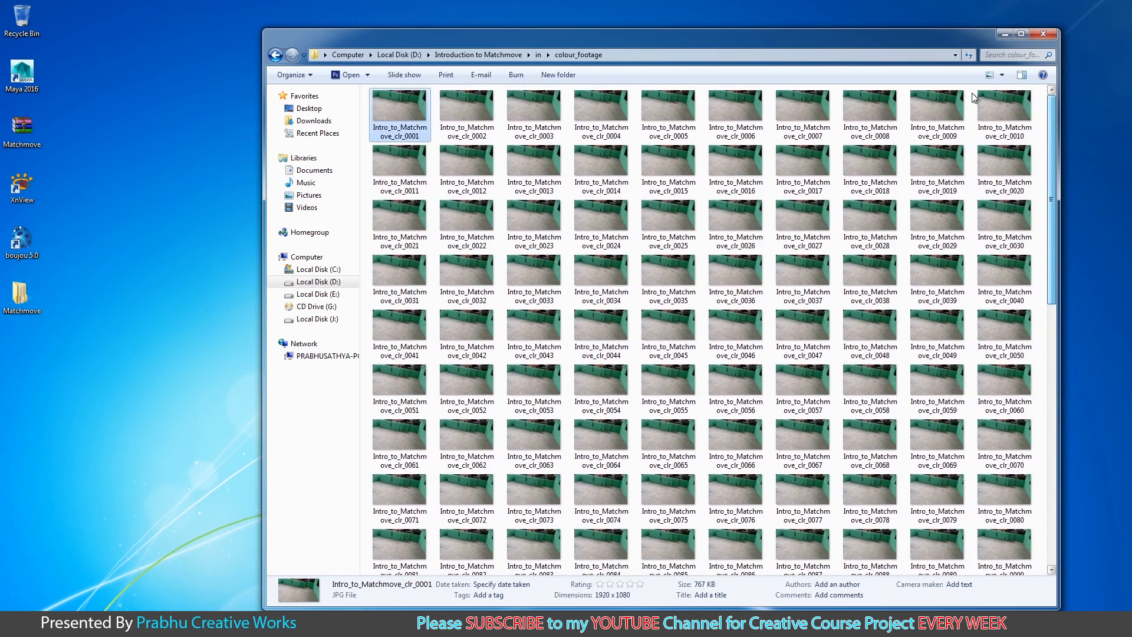
# Open the orginal_footage folder inside the in folder in Explorer, and close the XnView window still showing colour_footage
pyautogui.click(536, 54)
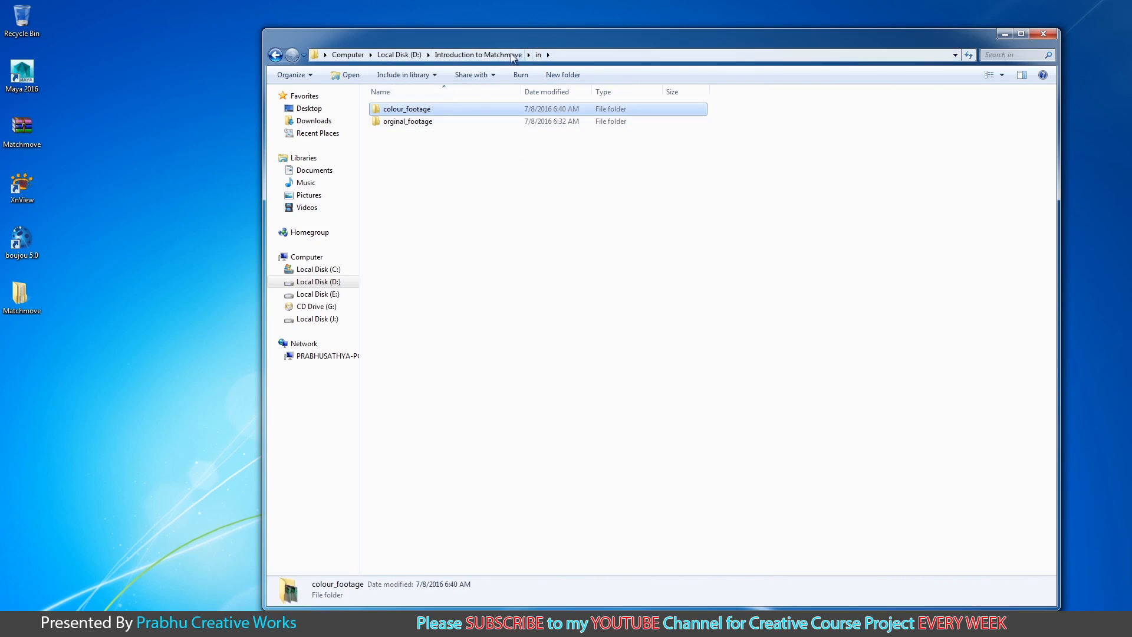
pyautogui.doubleClick(415, 123)
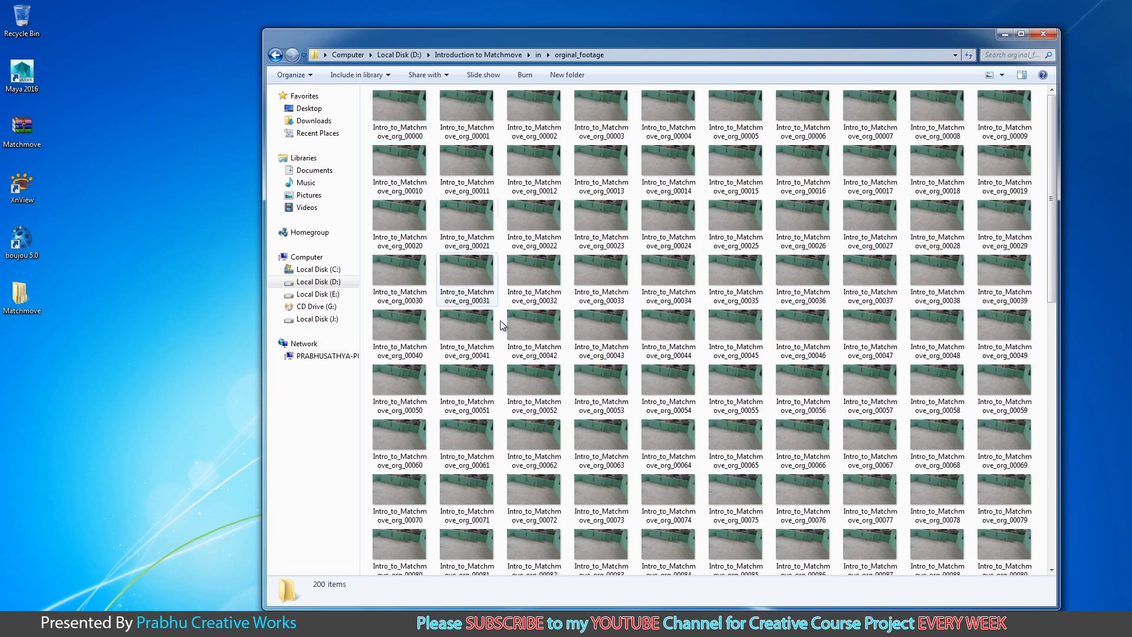
pyautogui.click(624, 623)
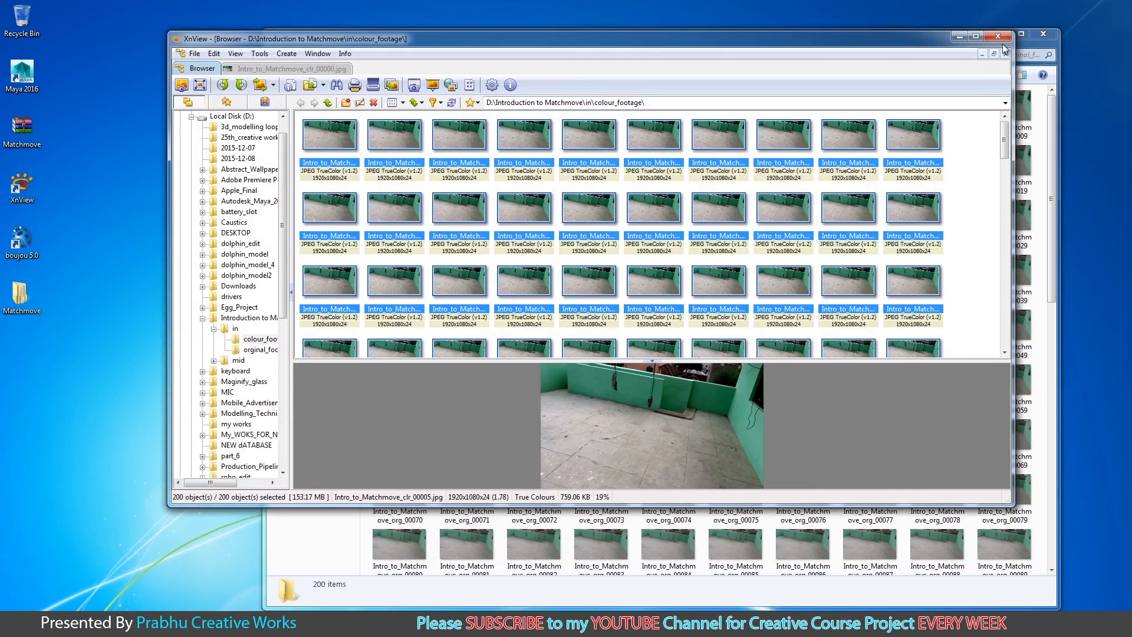
pyautogui.click(998, 36)
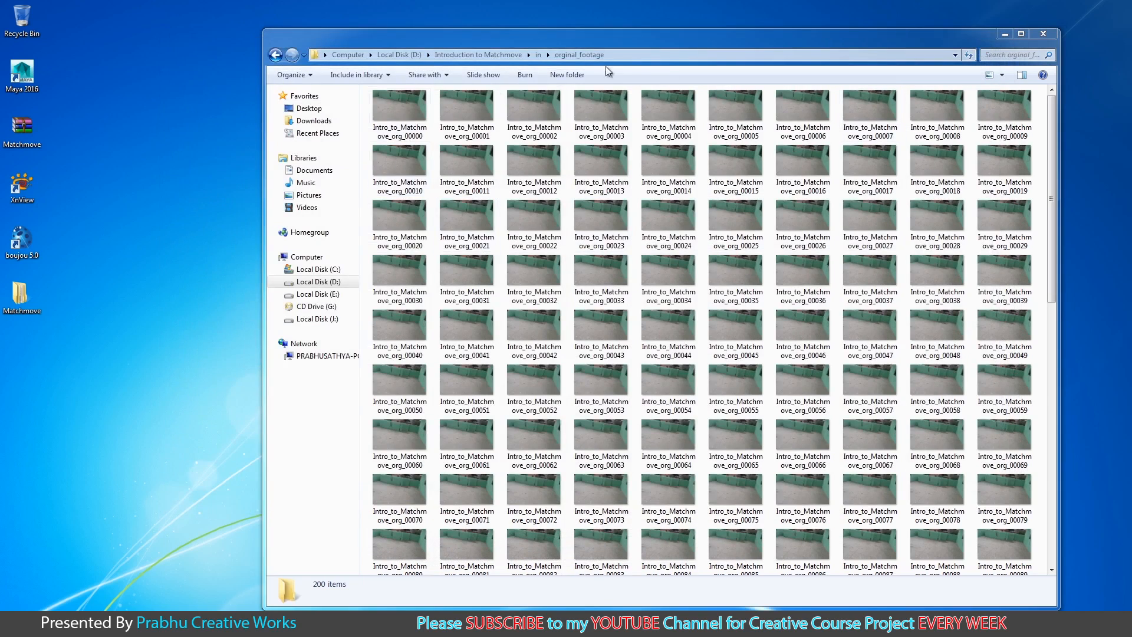
# Open Intro_to_Matchmove_org_00000 with XnView for Windows and show its orginal_footage folder in the thumbnail browser
pyautogui.click(408, 107)
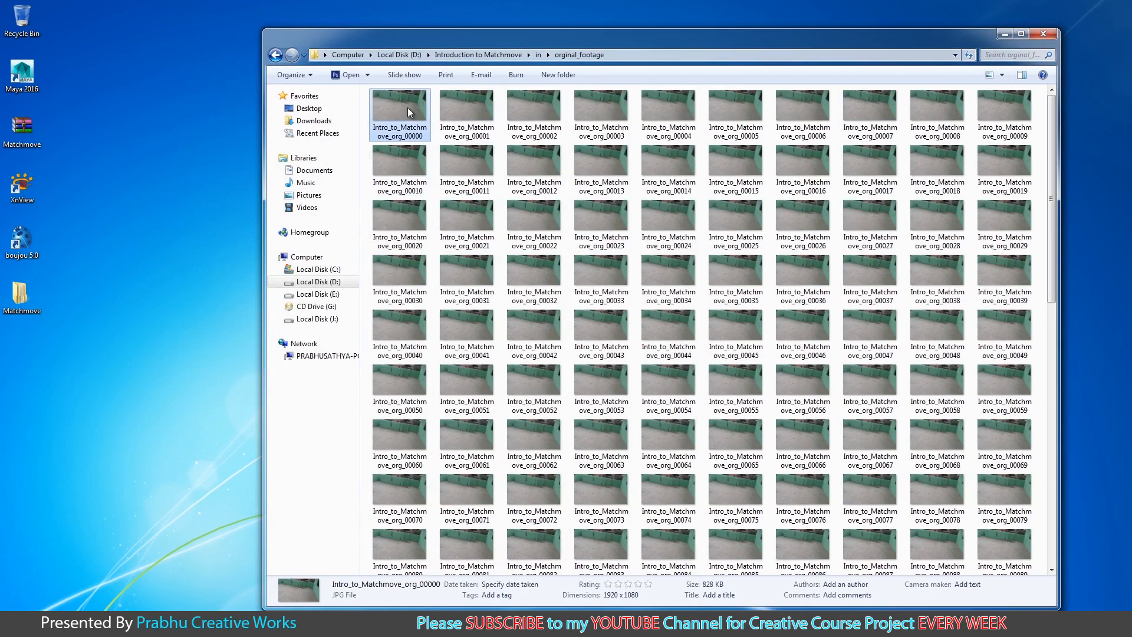
pyautogui.rightClick(417, 108)
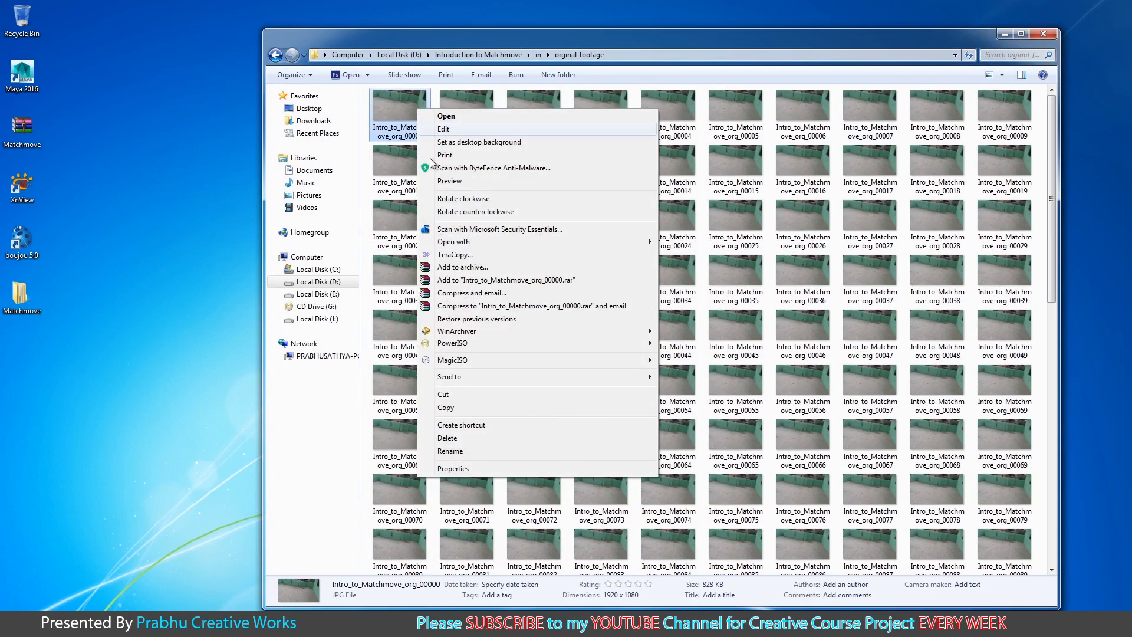
pyautogui.moveTo(465, 243)
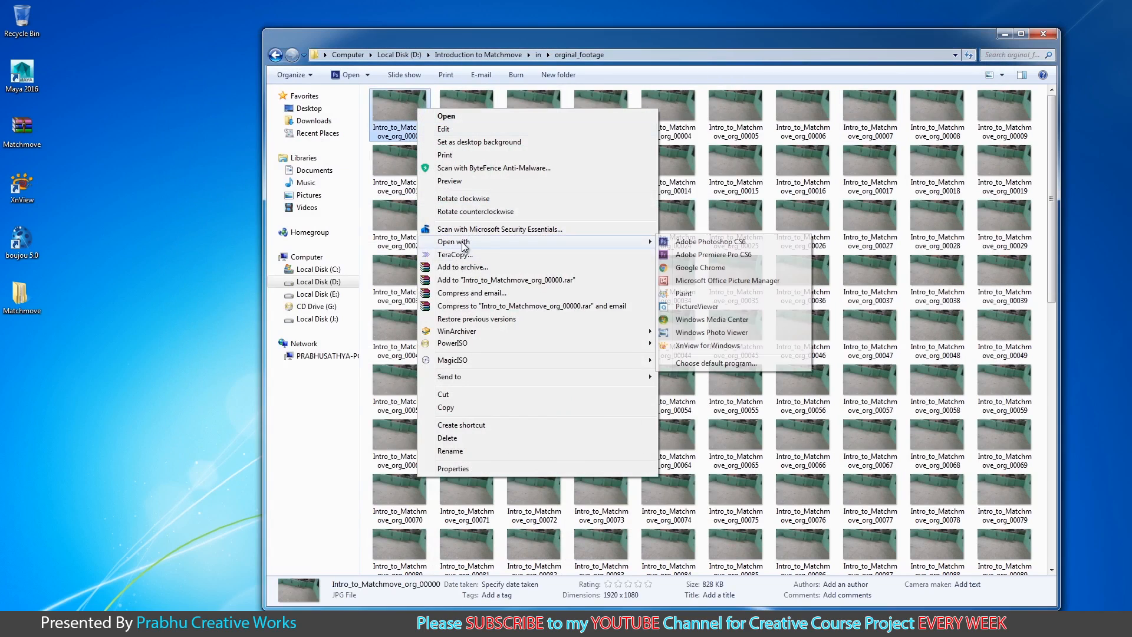
pyautogui.click(736, 351)
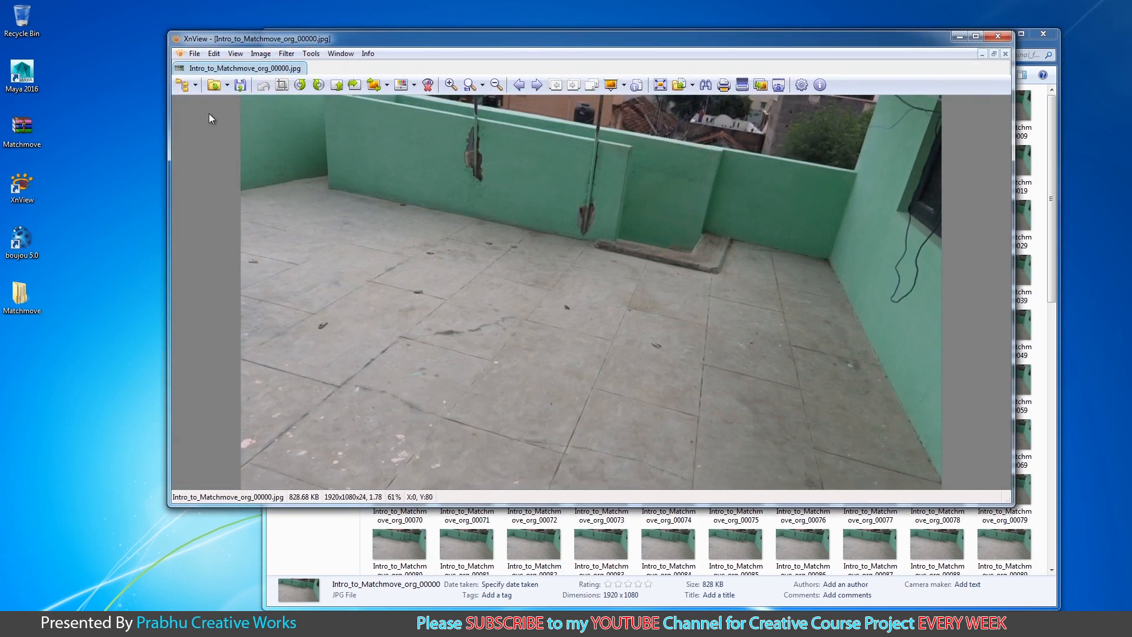
pyautogui.click(182, 86)
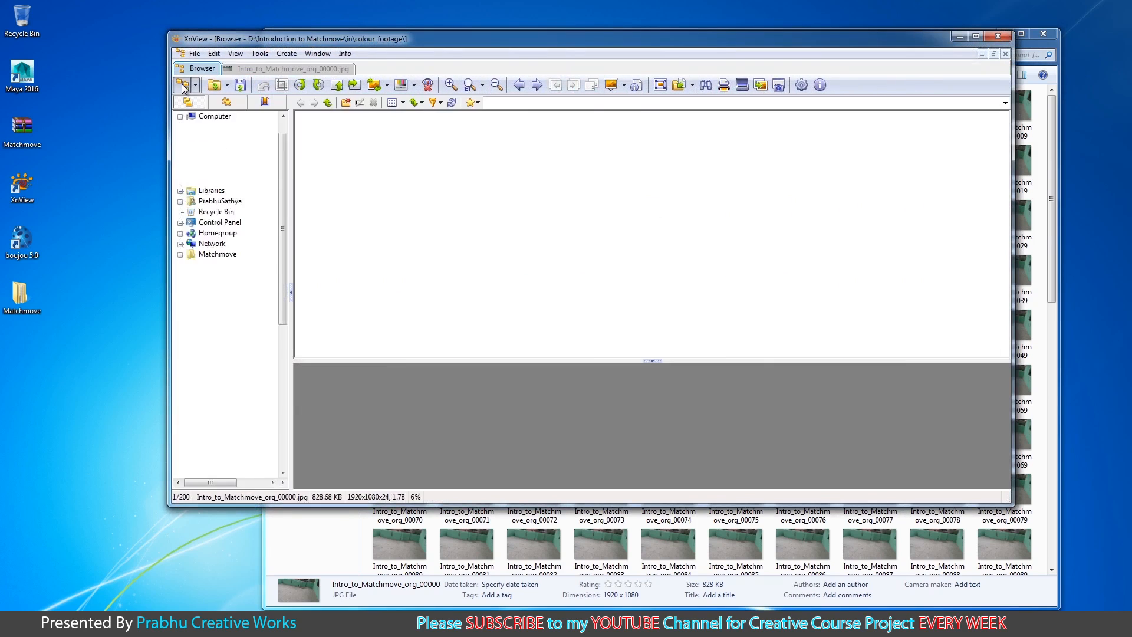
pyautogui.moveTo(1004, 150); pyautogui.dragTo(976, 124)
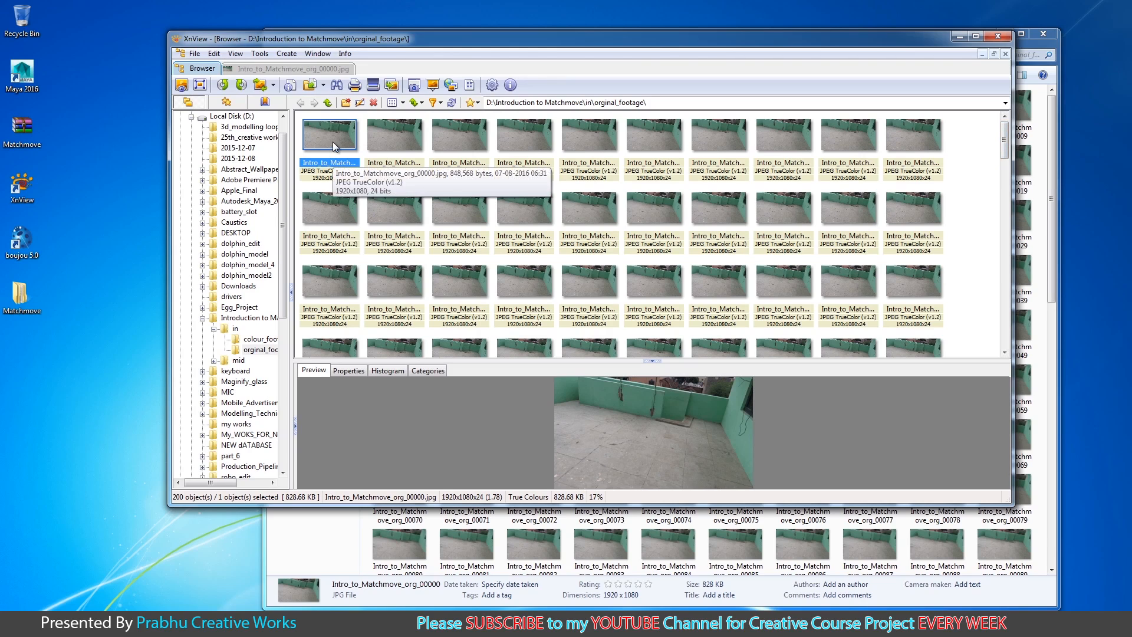
# Select all images in the orginal_footage folder and open Batch Rename for them
pyautogui.hotkey('ctrl', 'a')
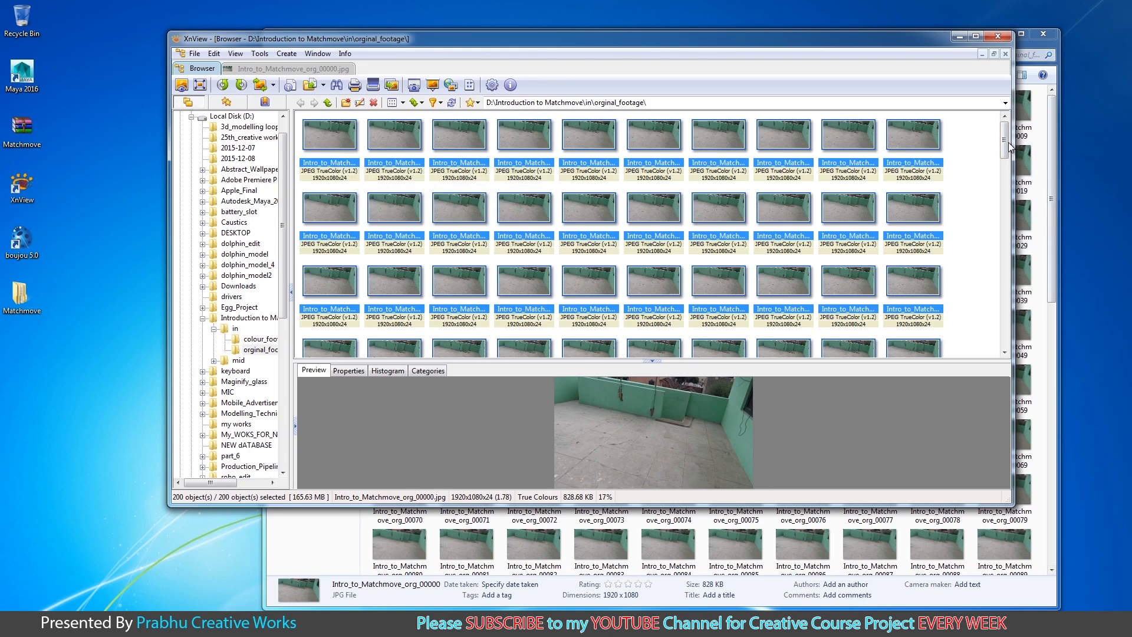
pyautogui.scroll(-5, 1011, 147)
pyautogui.scroll(5, 1019, 190)
pyautogui.rightClick(769, 133)
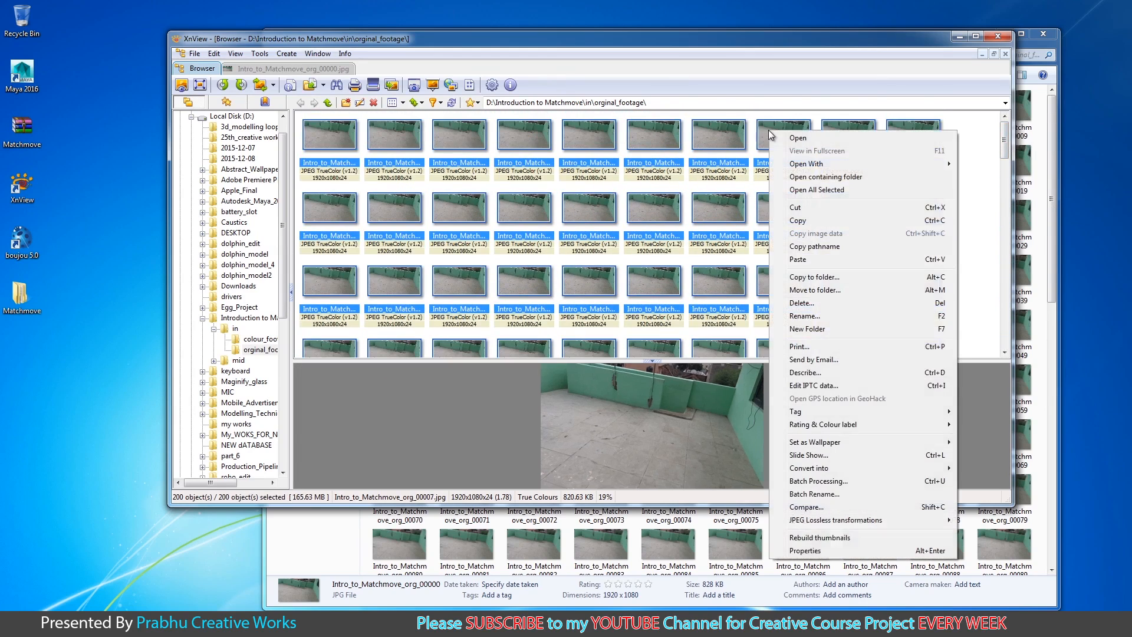
pyautogui.click(814, 494)
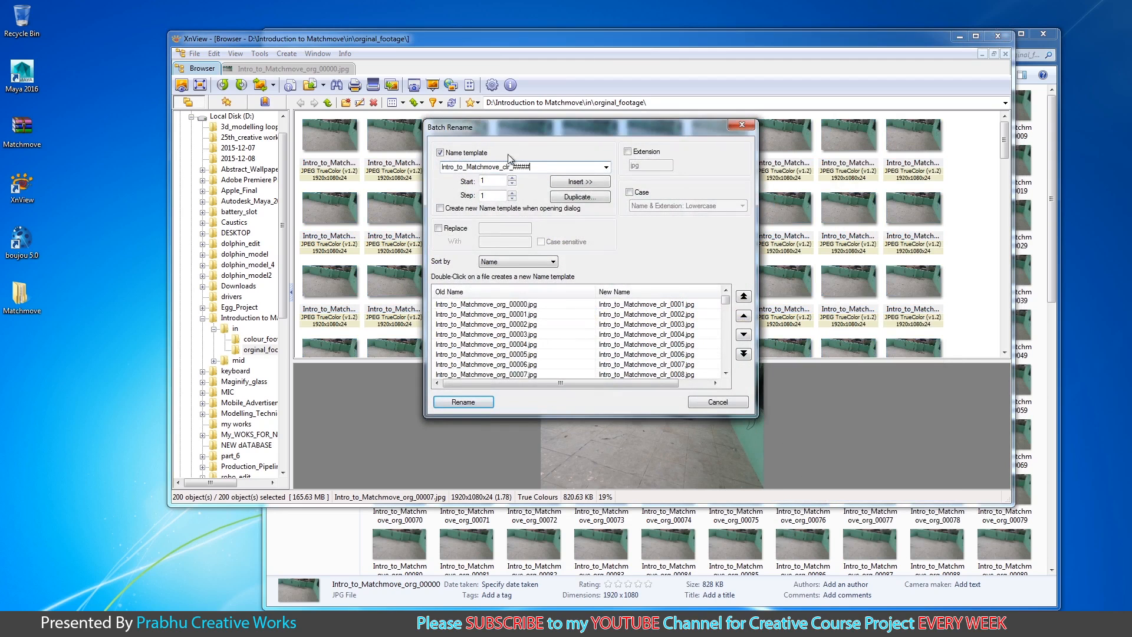
# Change the batch rename name template to Intro_to_Matchmove_org_####
pyautogui.moveTo(536, 130); pyautogui.dragTo(755, 151)
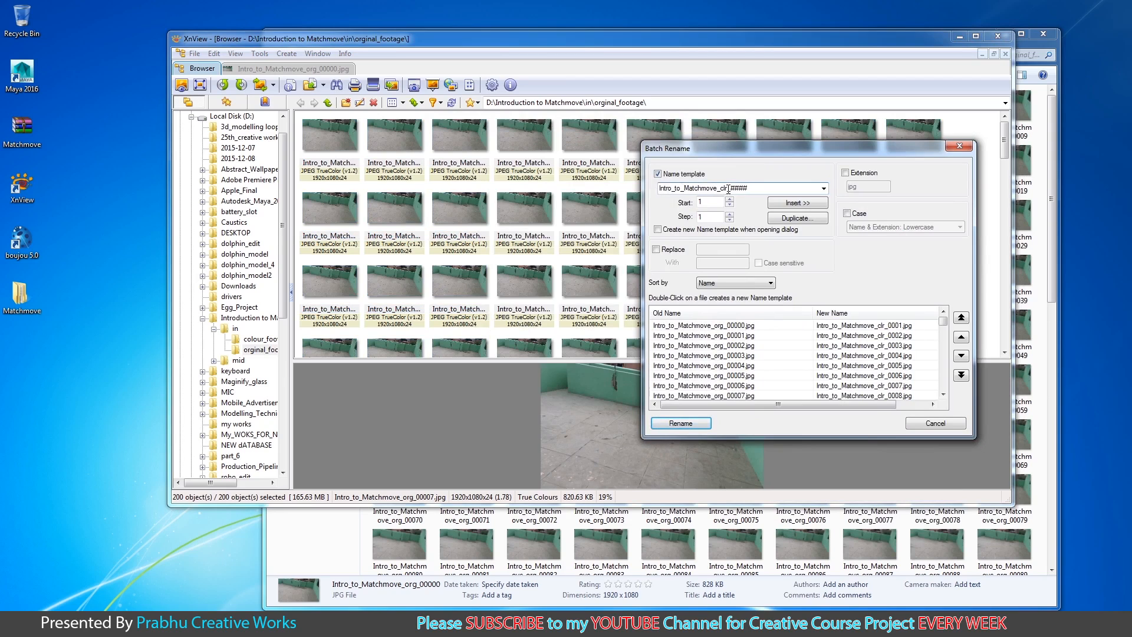
pyautogui.write('or')
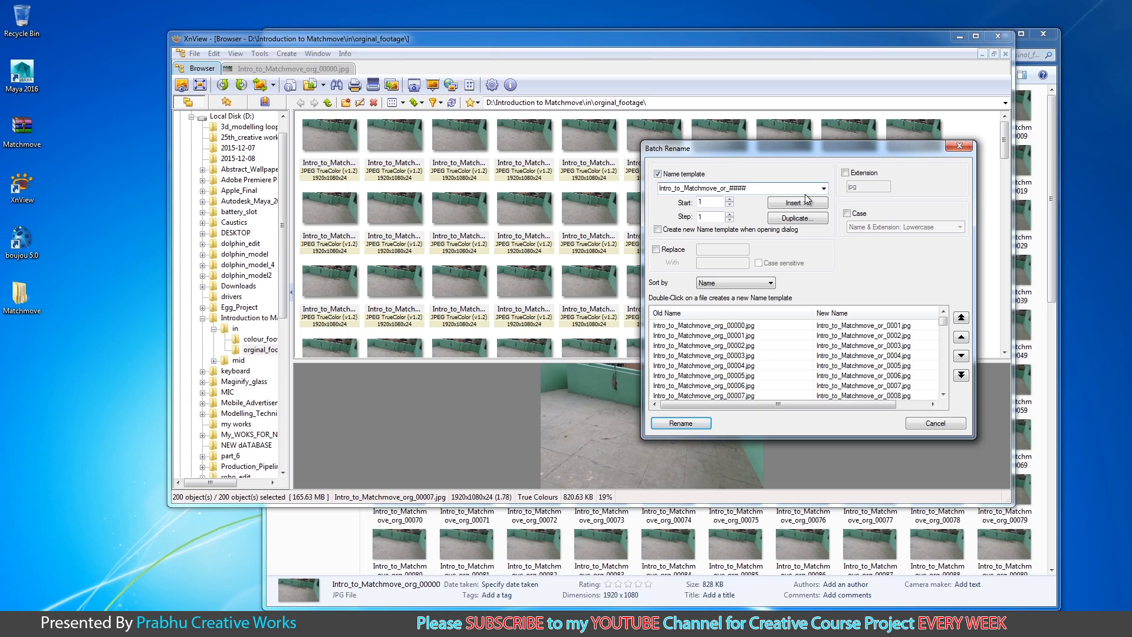
pyautogui.write('g')
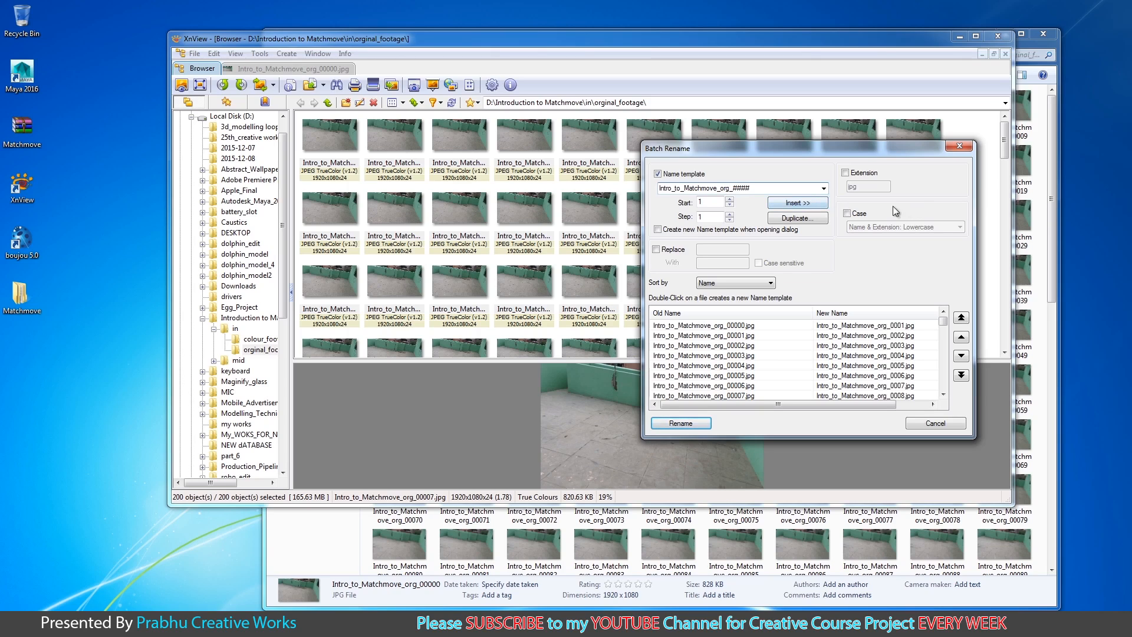
# Review the start number and new names, run the batch rename on the original footage images, and close XnView
pyautogui.doubleClick(716, 204)
pyautogui.moveTo(944, 322)
pyautogui.mouseDown()
pyautogui.moveTo(942, 406)
pyautogui.moveTo(948, 317)
pyautogui.mouseUp()
pyautogui.moveTo(945, 329)
pyautogui.mouseDown()
pyautogui.moveTo(943, 390)
pyautogui.moveTo(944, 318)
pyautogui.mouseUp()
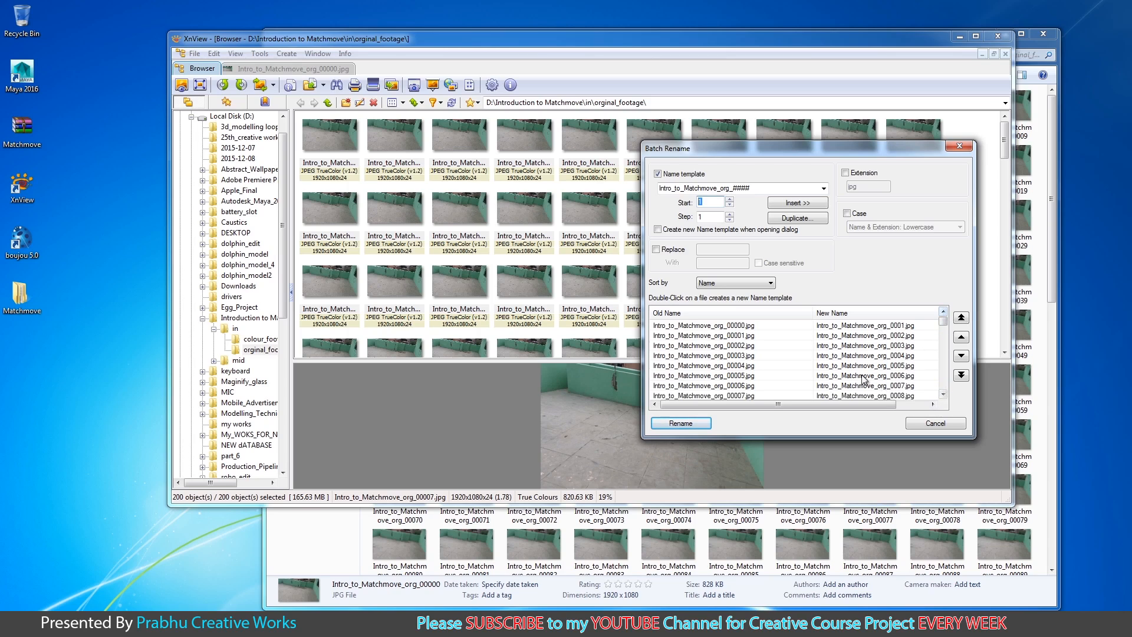
pyautogui.click(696, 422)
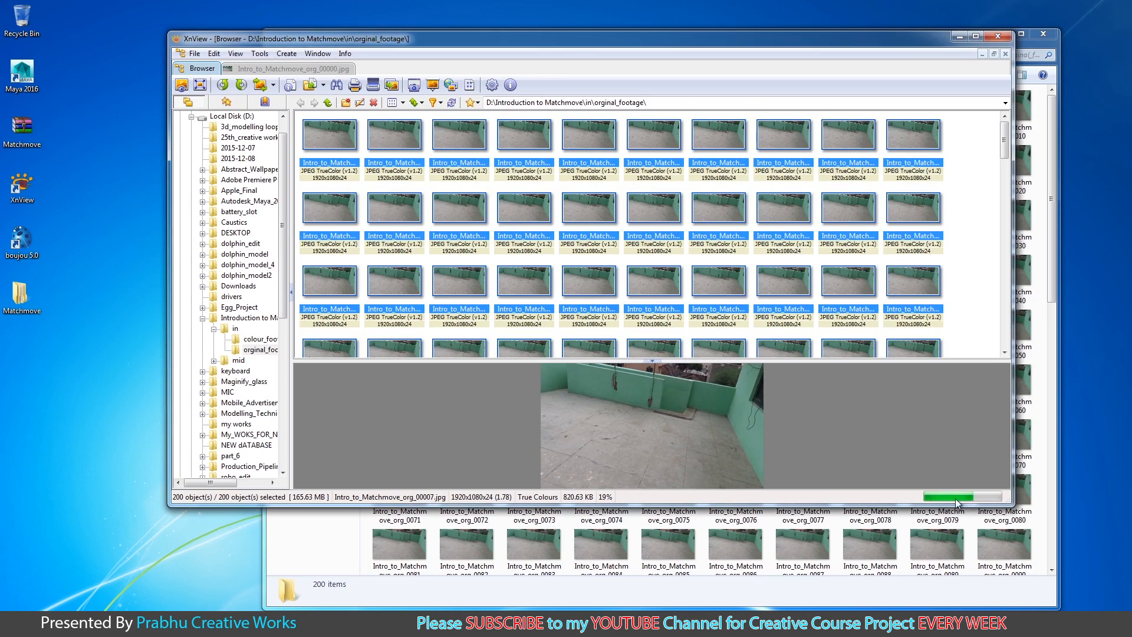
pyautogui.moveTo(1005, 141); pyautogui.dragTo(1003, 108)
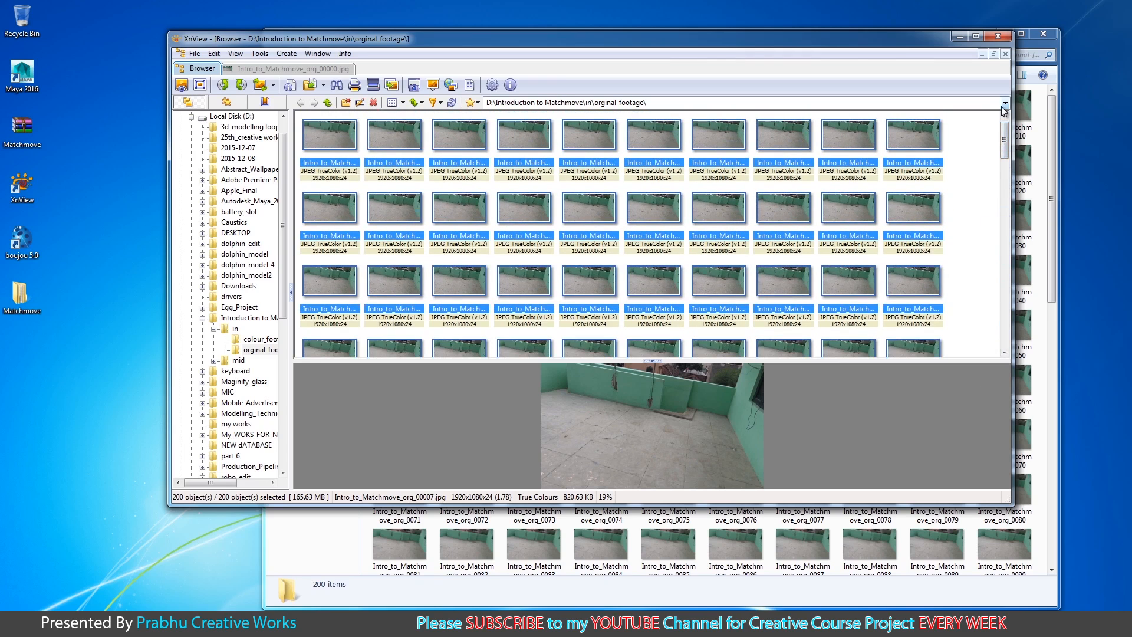
pyautogui.click(1000, 36)
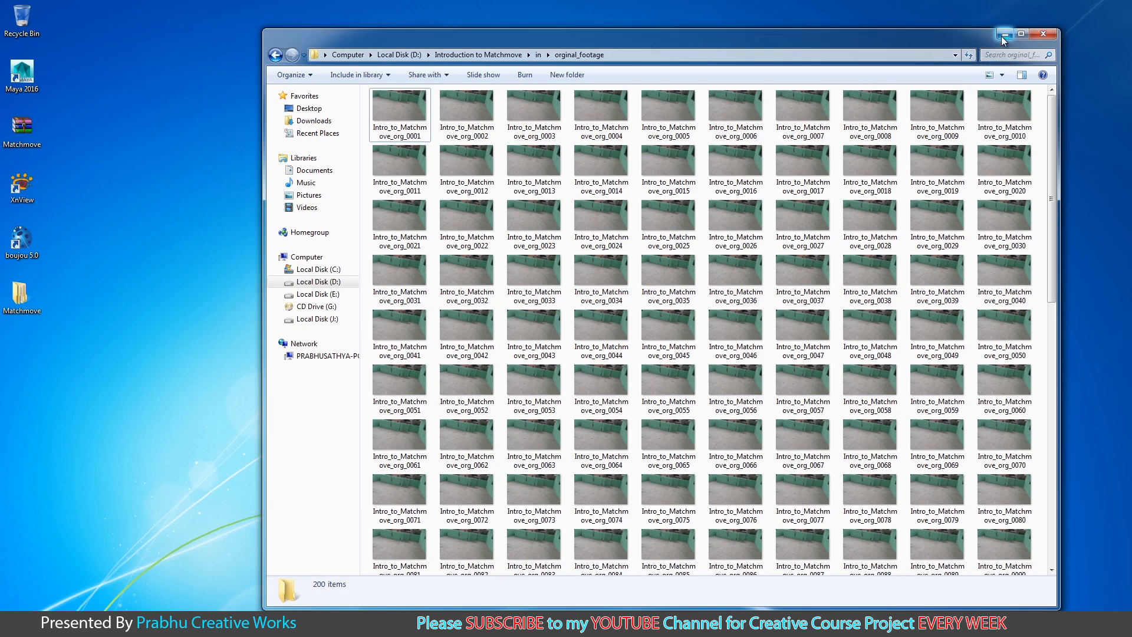
# Check the renamed image sequence from first to last frame in the orginal_footage Explorer window and close that window
pyautogui.click(405, 115)
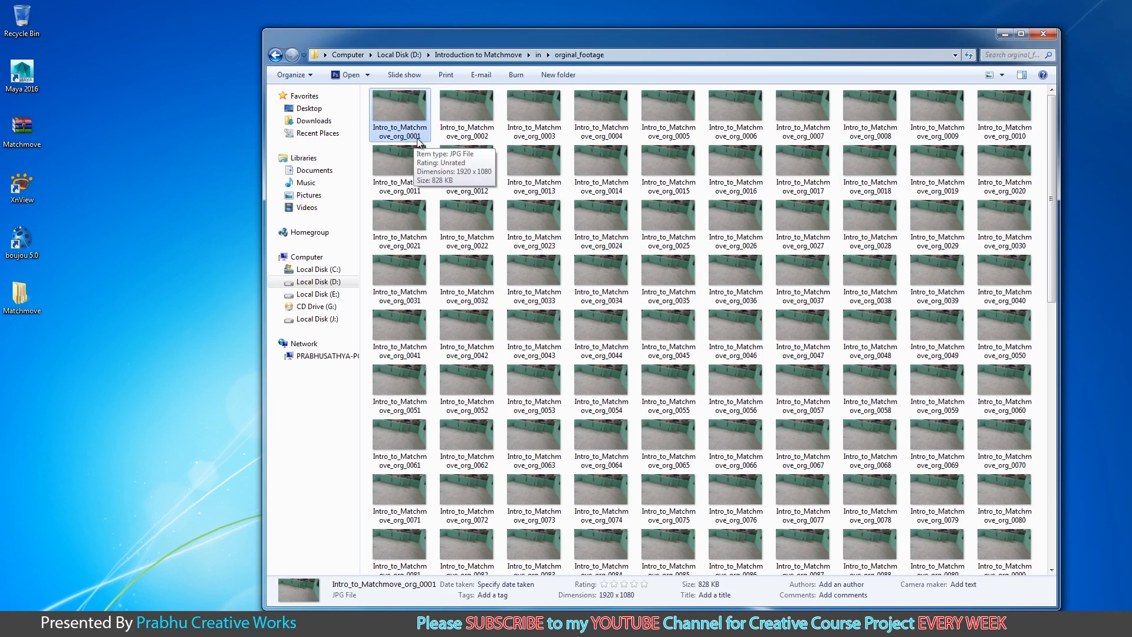
pyautogui.moveTo(1051, 254); pyautogui.dragTo(1053, 554)
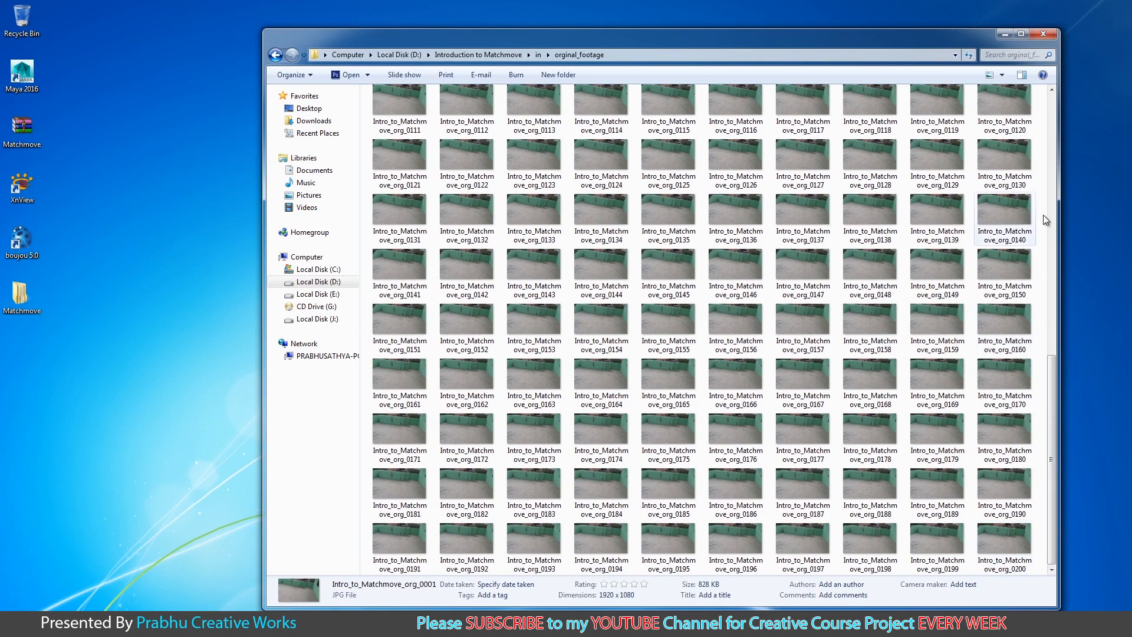
pyautogui.moveTo(1052, 409); pyautogui.dragTo(1084, 113)
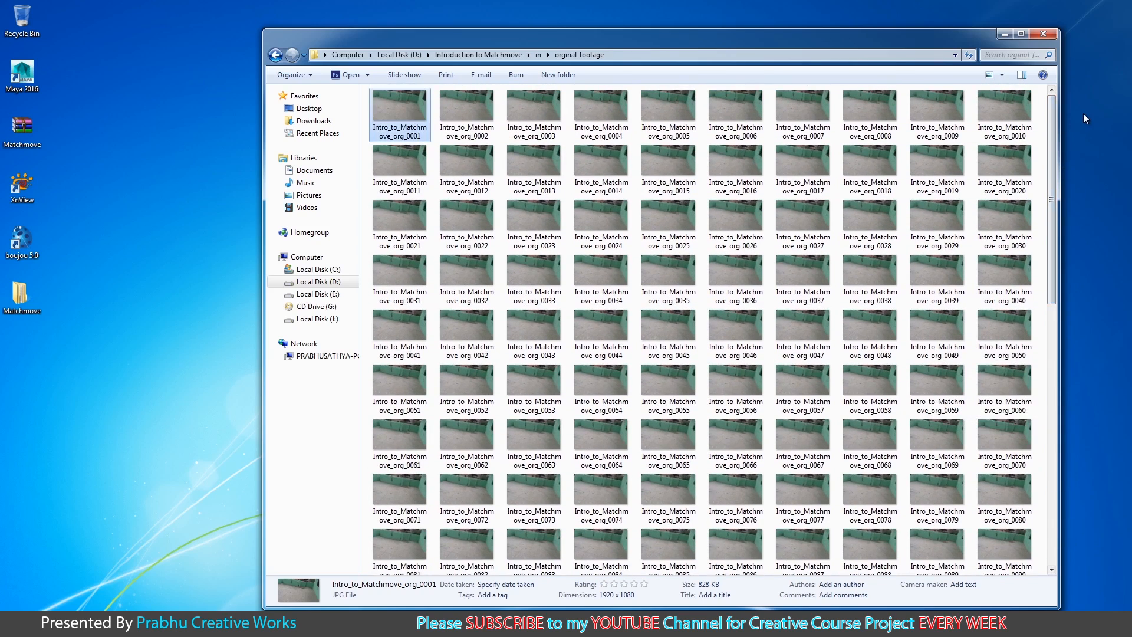
pyautogui.click(1050, 35)
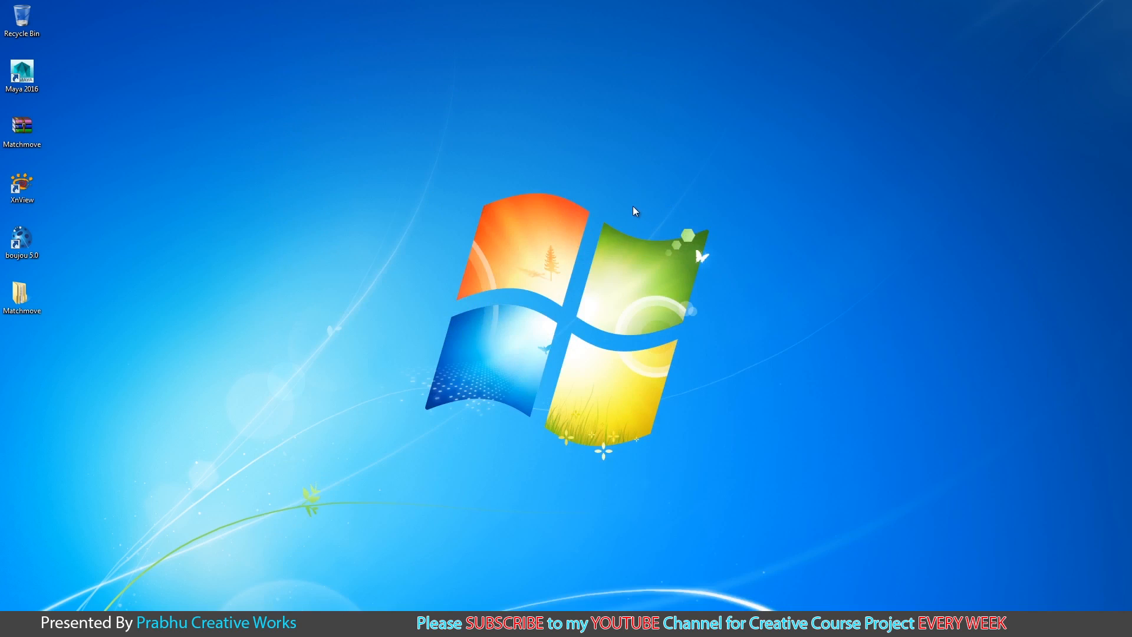